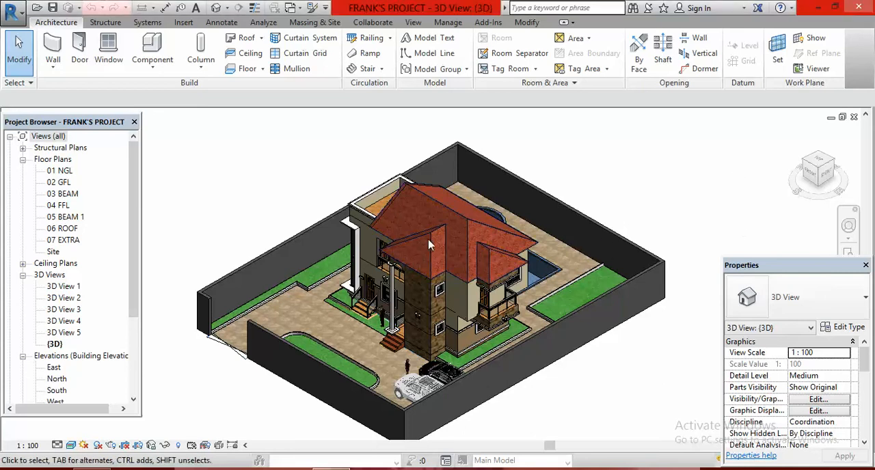
- Examine the hips and ridges of the tiled house roof in the 3D view
scroll(431, 248, "up", 8)
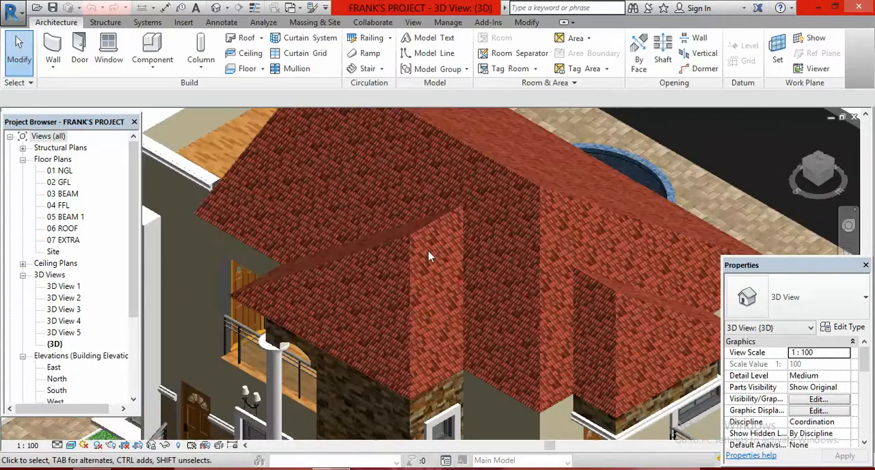
scroll(432, 250, "up", 10)
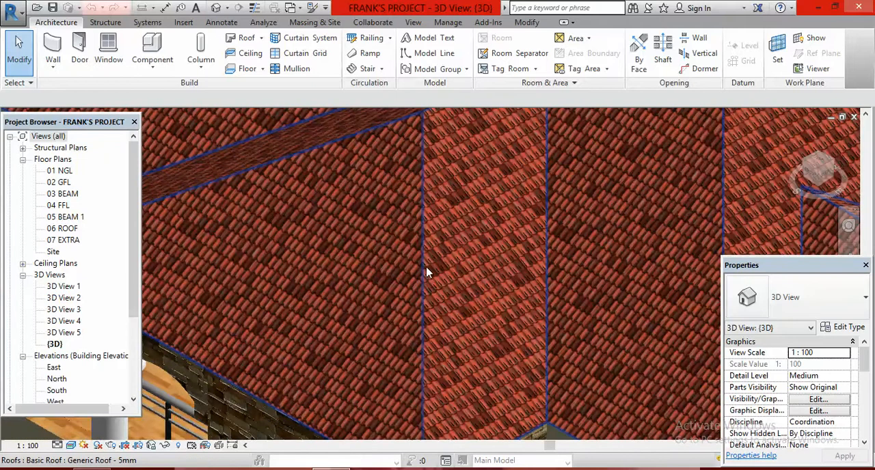
scroll(424, 263, "down", 15)
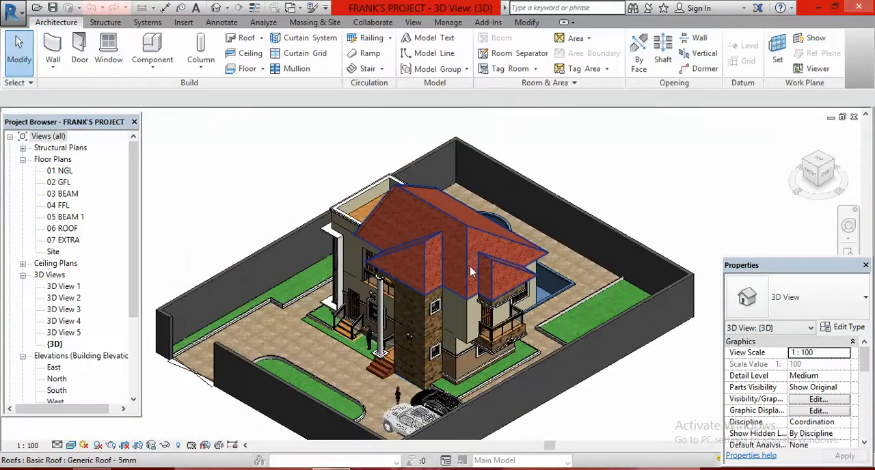
scroll(547, 229, "down", 2)
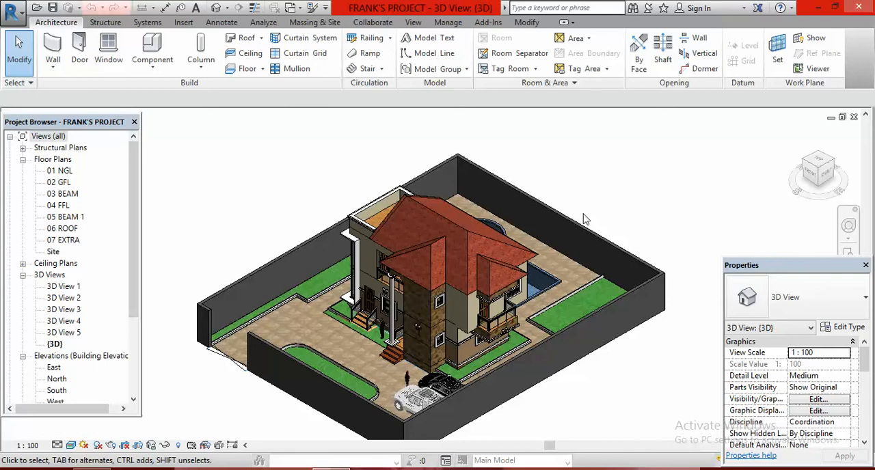
scroll(570, 303, "up", 4)
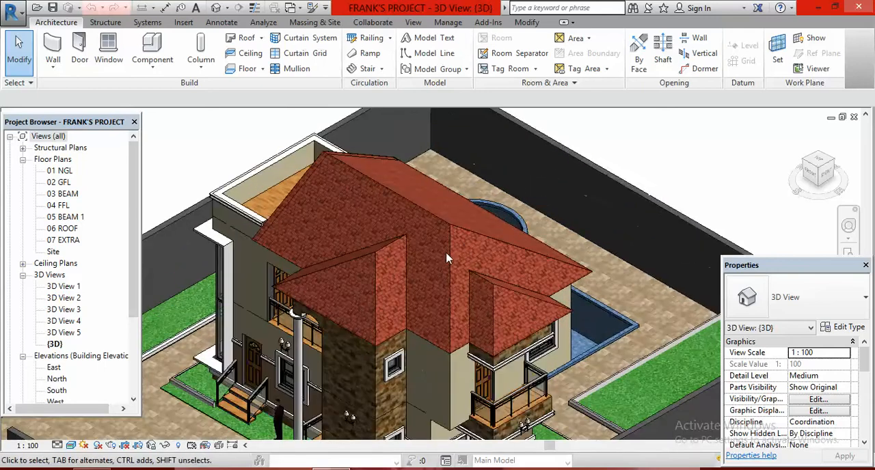
scroll(632, 217, "down", 5)
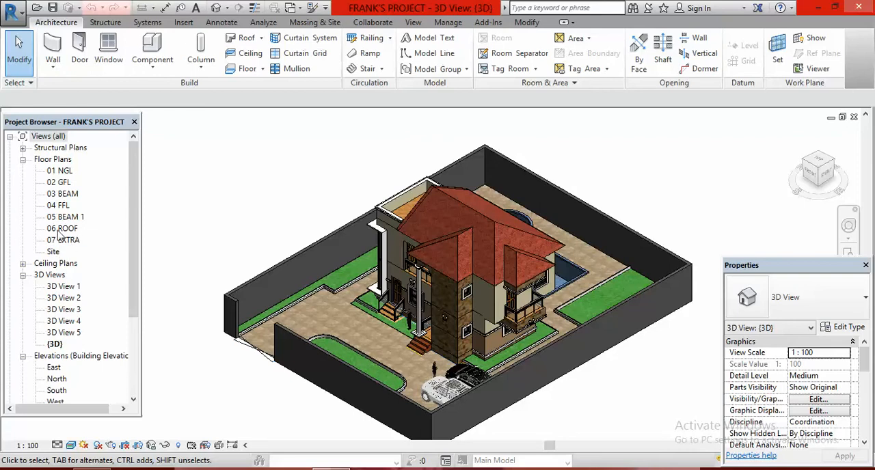
- Open the 06 ROOF floor plan and examine how much of the roof it shows
left_click(61, 233)
double_click(60, 232)
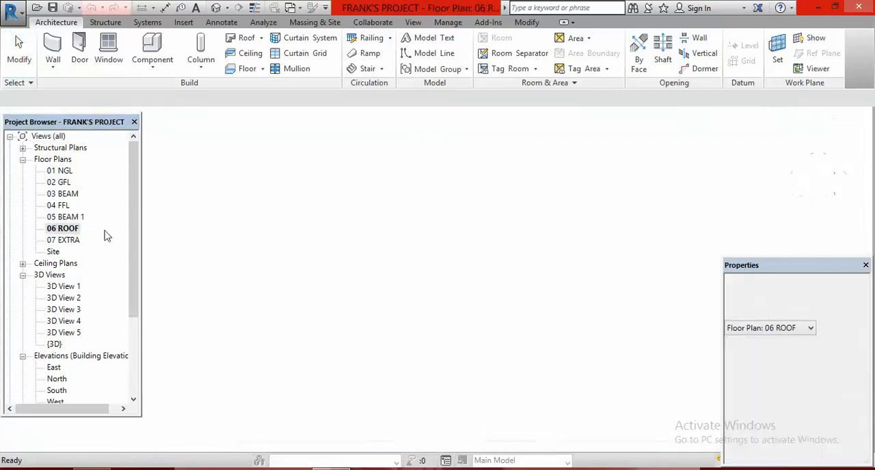
scroll(450, 250, "up", 5)
scroll(450, 250, "up", 2)
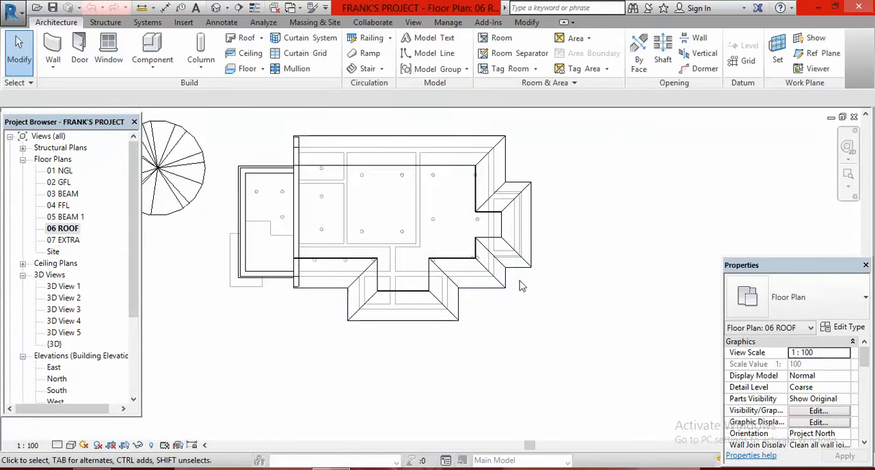
scroll(477, 265, "up", 2)
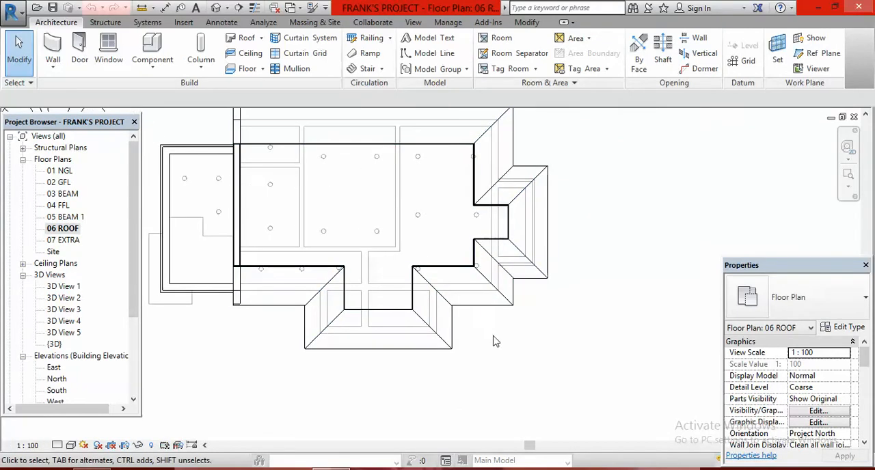
scroll(459, 228, "down", 2)
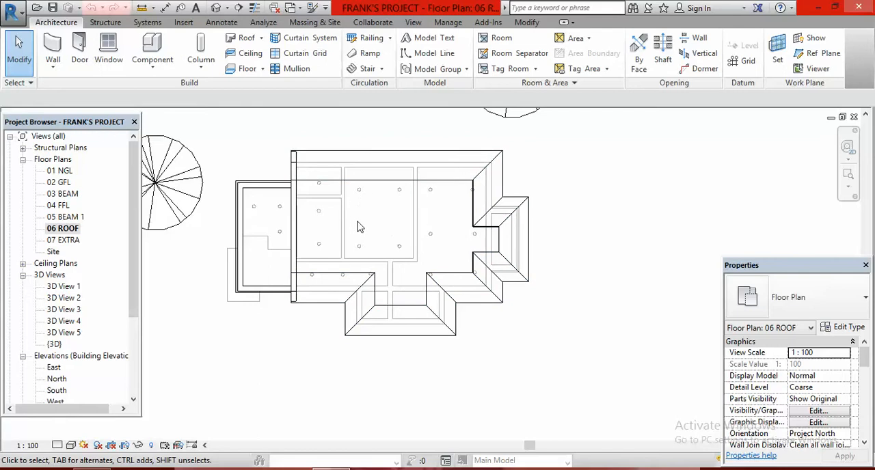
scroll(433, 286, "down", 2)
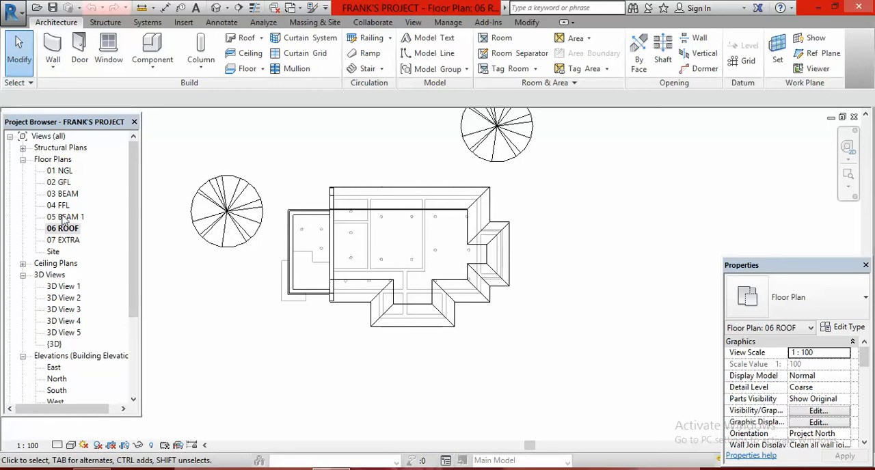
- Open the Site floor plan to work on the full roof layout with its hips and ridges
double_click(54, 253)
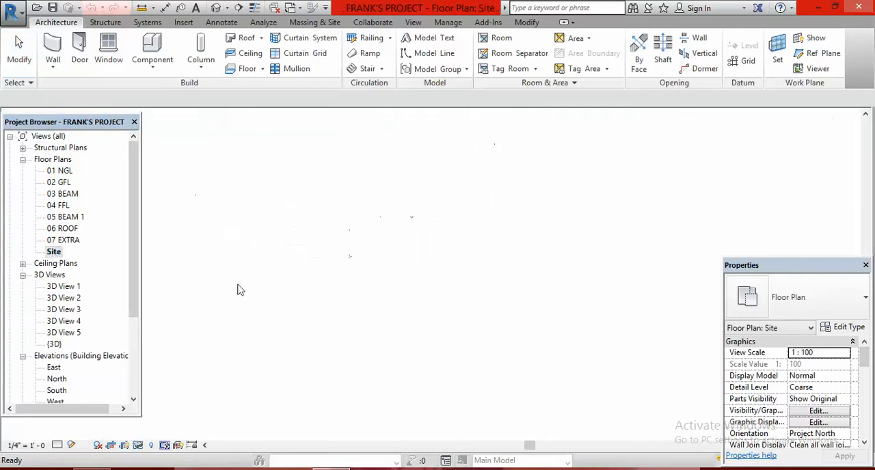
scroll(473, 262, "up", 2)
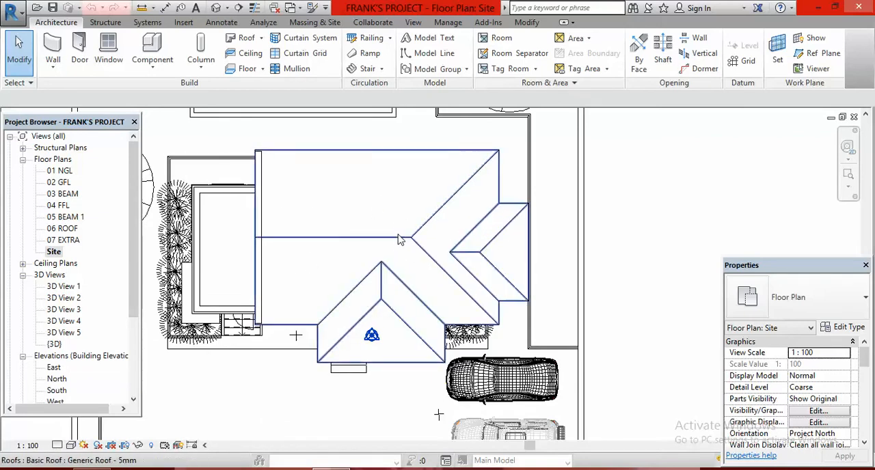
scroll(398, 236, "down", 2)
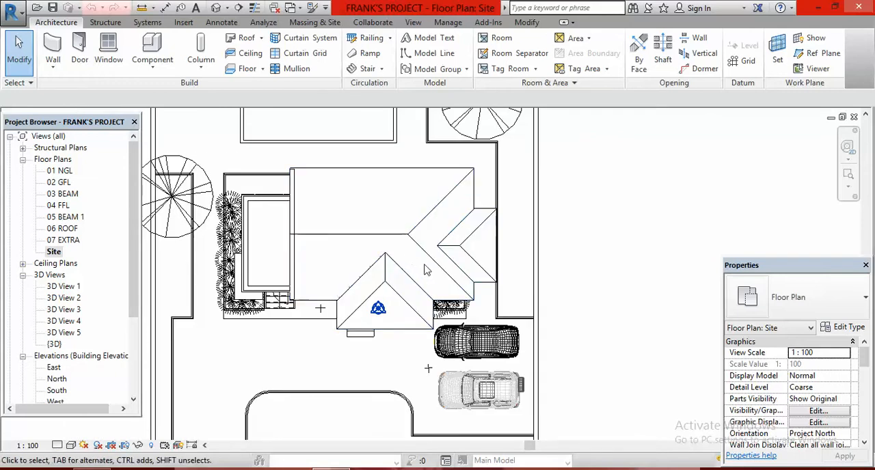
scroll(368, 263, "up", 2)
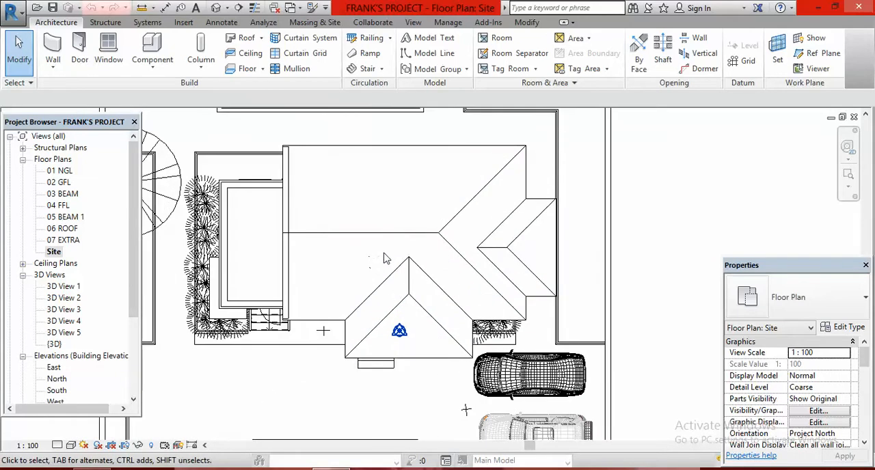
scroll(390, 260, "down", 2)
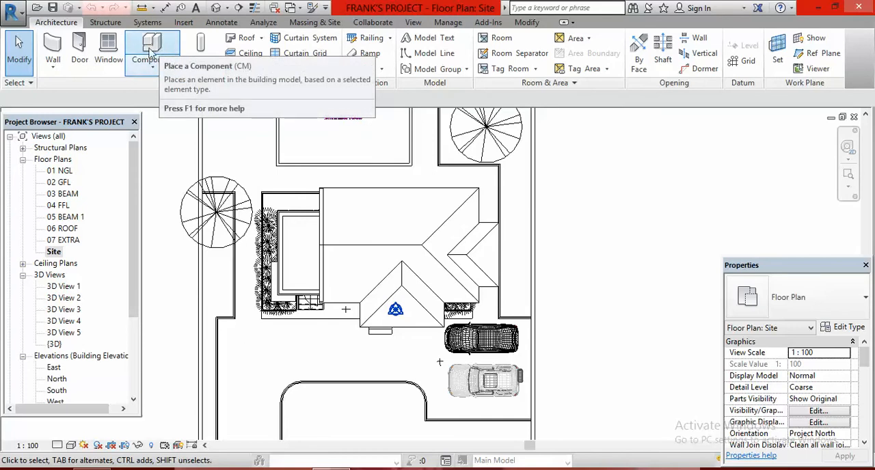
- Start placing a component and load the Roof Ridge Cap family from the Generic library folder
left_click(153, 69)
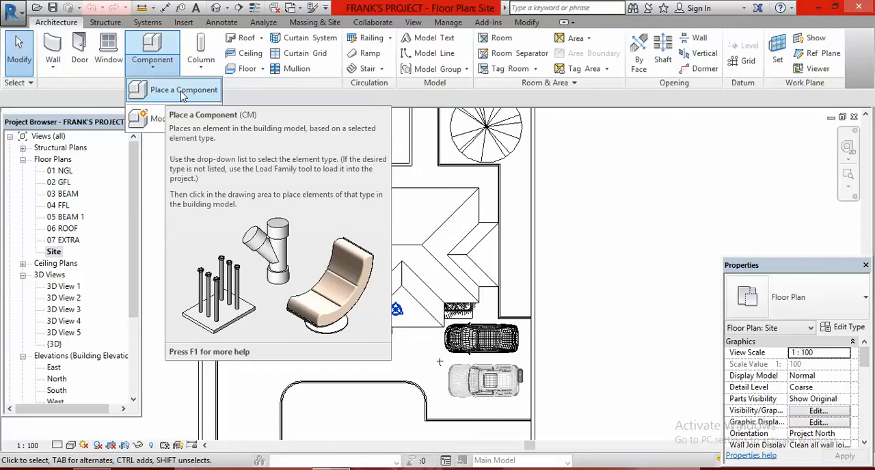
left_click(182, 94)
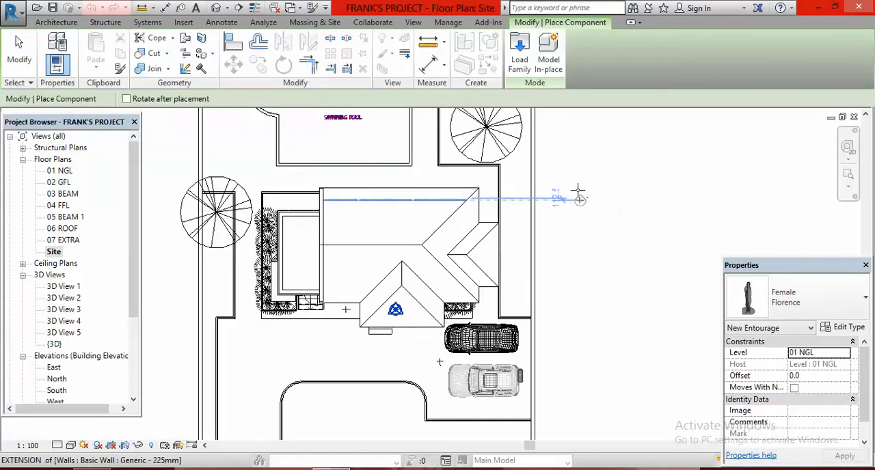
left_click(520, 62)
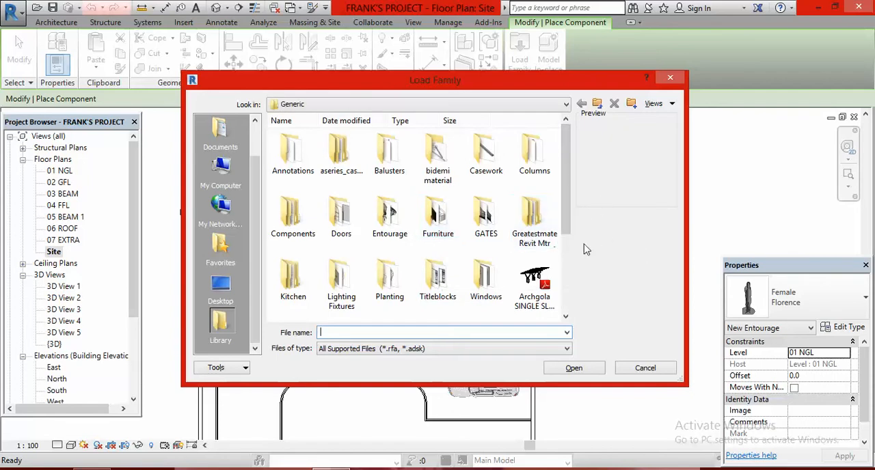
mouse_move(567, 197)
left_mouse_down()
mouse_move(563, 297)
mouse_move(562, 290)
left_mouse_up()
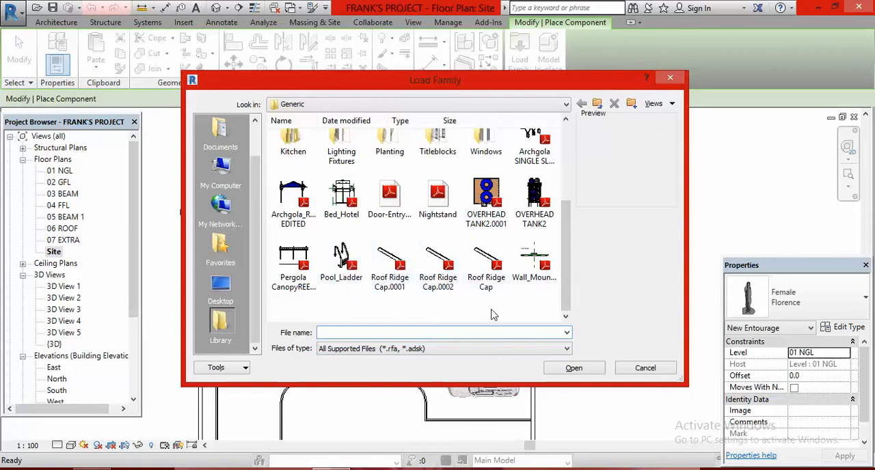
left_click(487, 260)
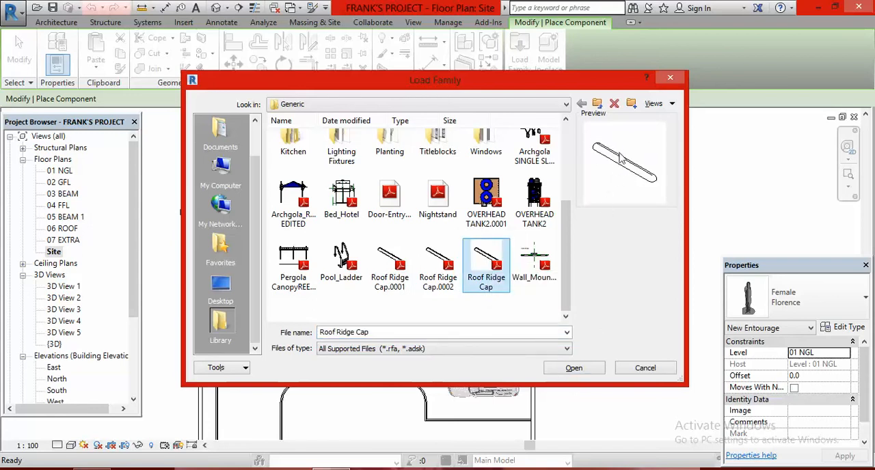
left_click(574, 369)
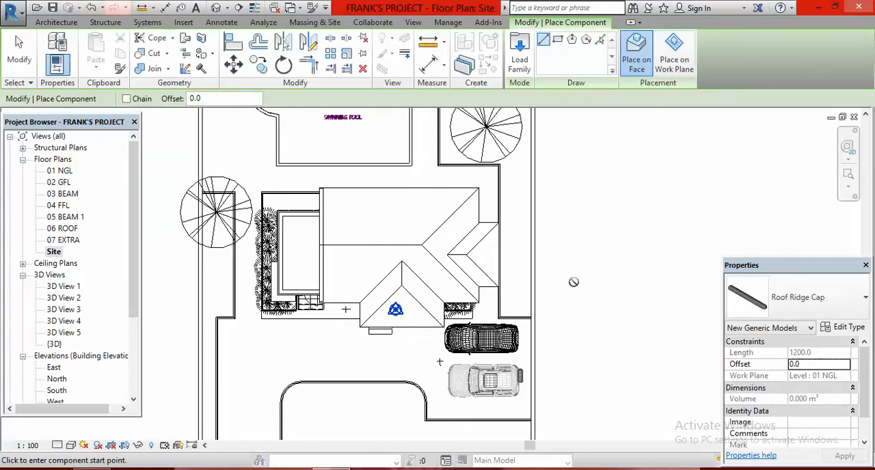
- Place a Roof Ridge Cap about 2900 mm long on the front projecting roof, along the hip from the eave corner beside the car towards the apex
scroll(444, 326, "up", 3)
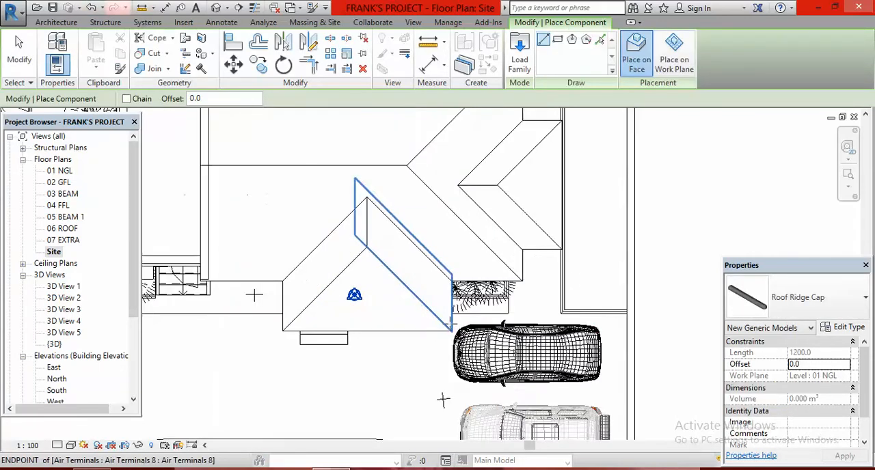
scroll(449, 326, "up", 3)
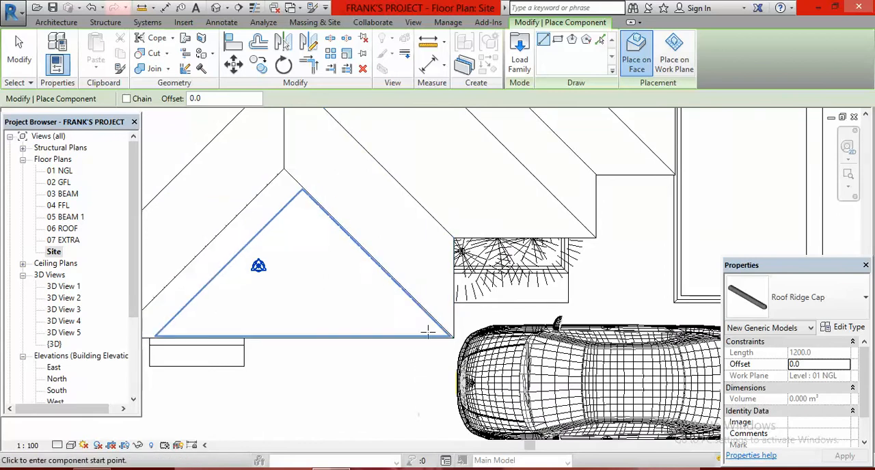
scroll(424, 329, "down", 3)
scroll(372, 211, "up", 1)
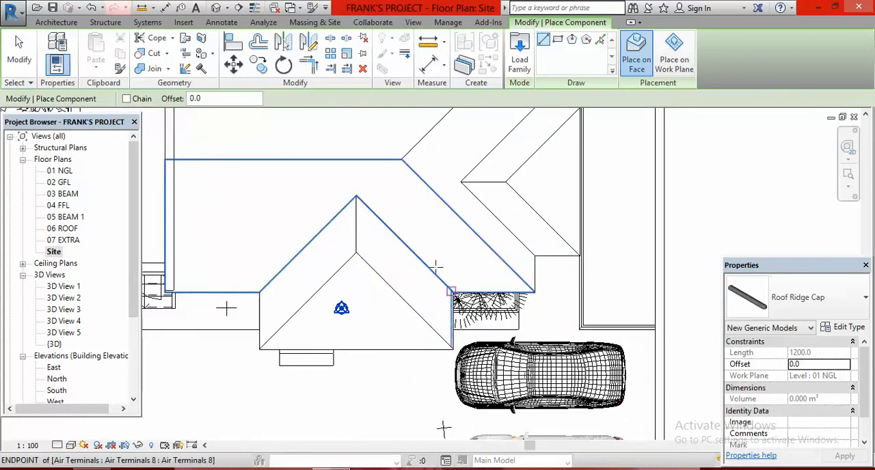
scroll(453, 347, "up", 2)
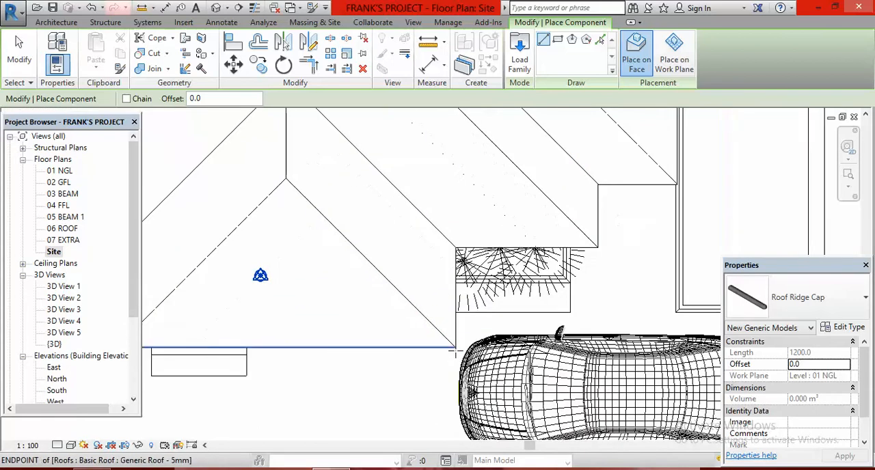
scroll(454, 347, "up", 1)
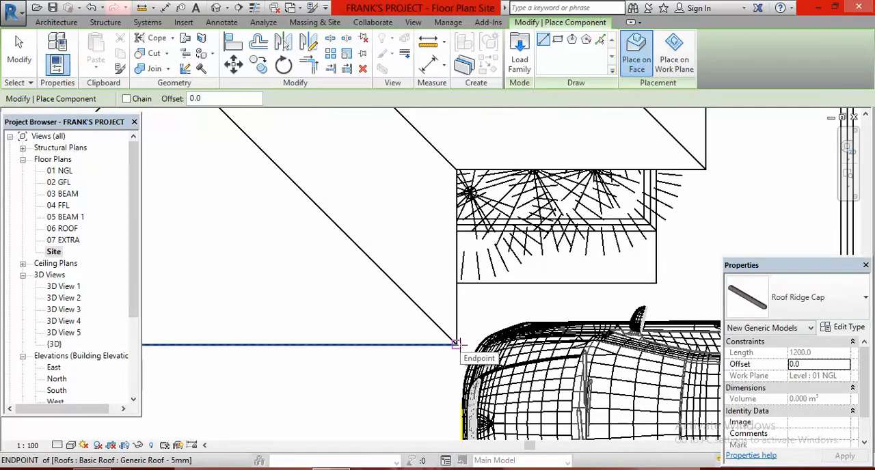
left_click(459, 344)
scroll(457, 342, "down", 1)
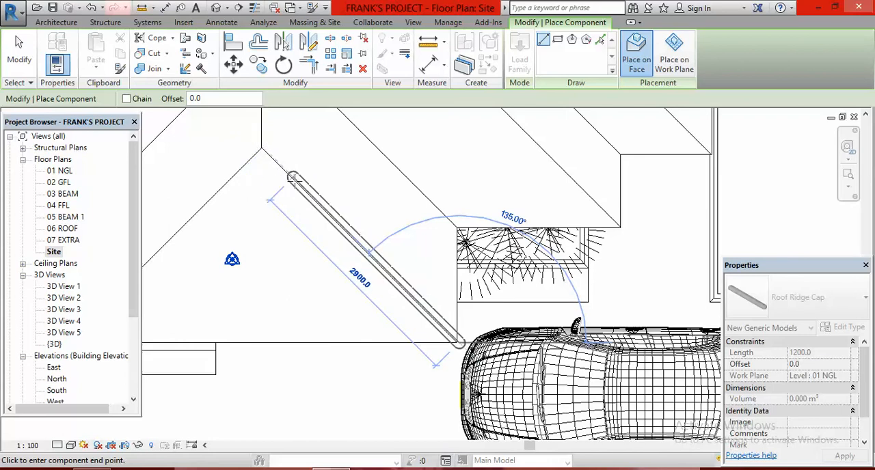
scroll(478, 260, "down", 4)
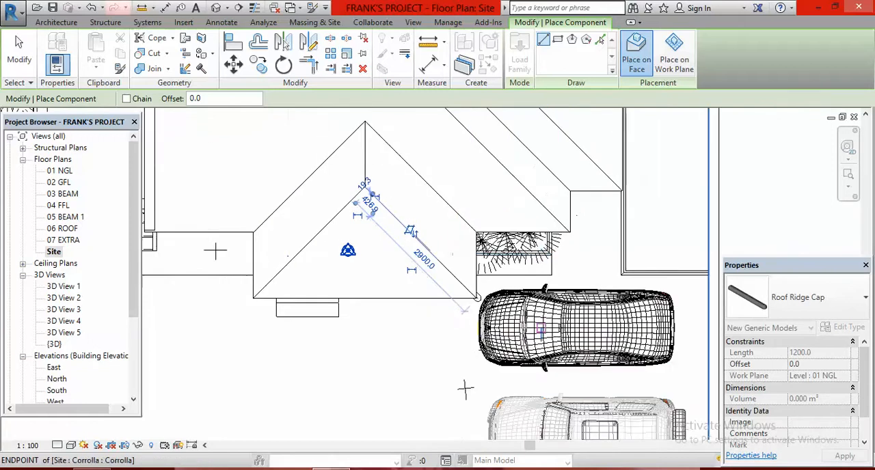
scroll(464, 277, "up", 3)
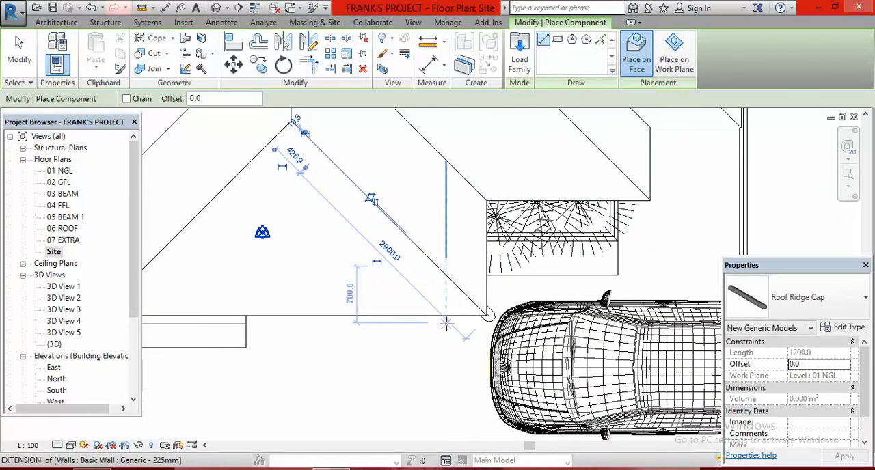
scroll(390, 301, "down", 4)
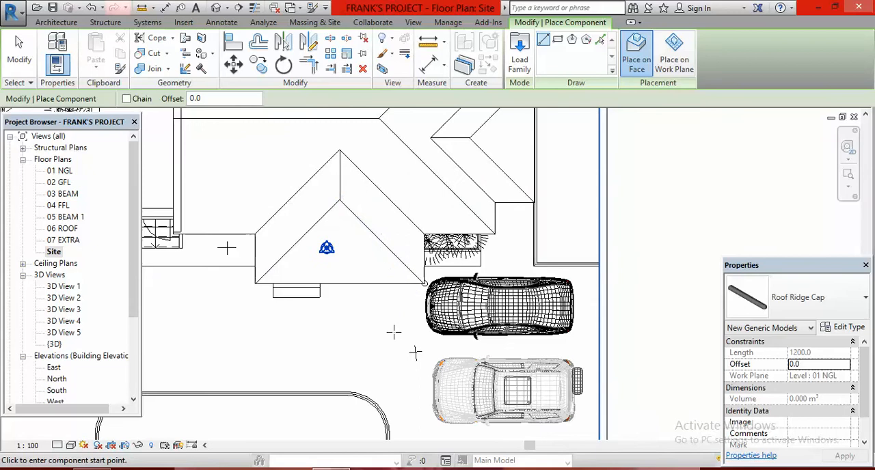
key("Escape")
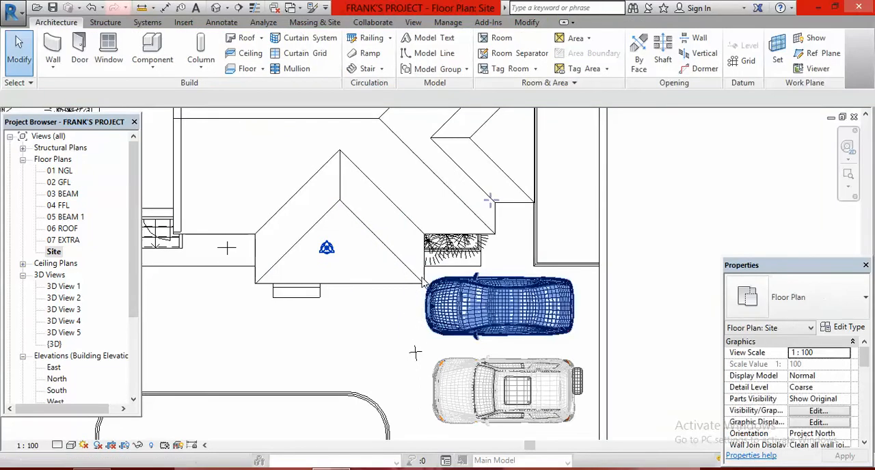
- Open the default 3D view and check the front projecting roof's hip for the placed ridge cap
left_click(216, 9)
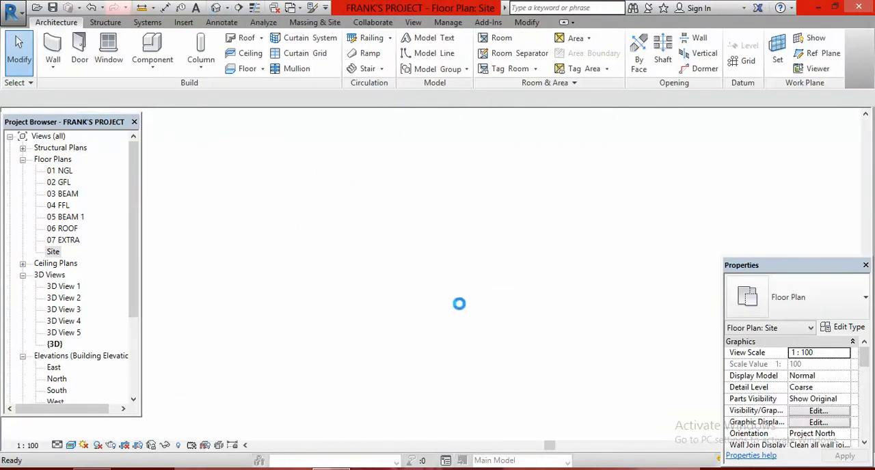
scroll(453, 261, "up", 10)
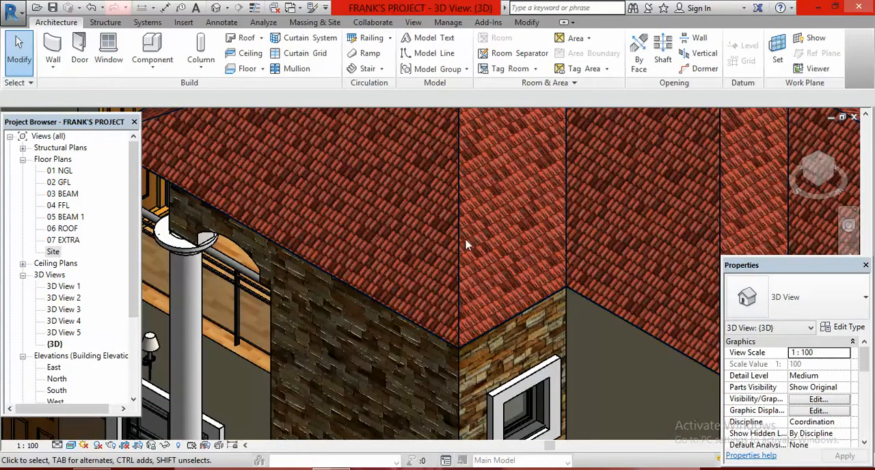
scroll(458, 219, "down", 3)
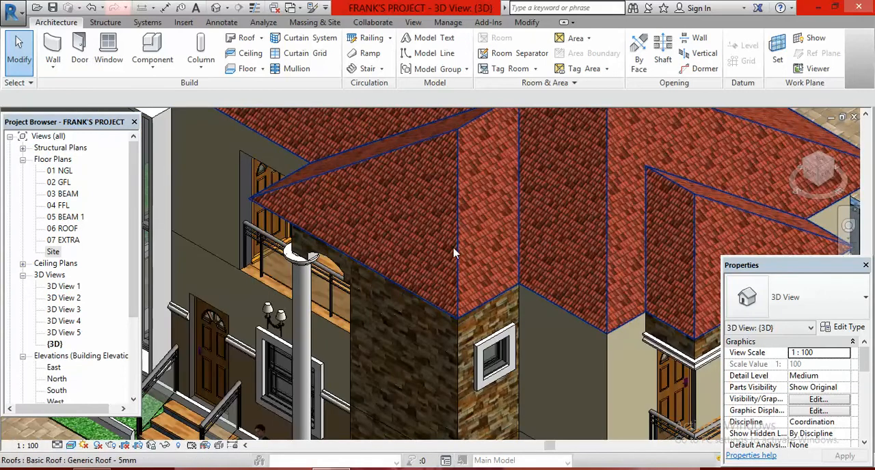
- Return to the Site floor plan and delete the Roof Ridge Cap on the front projecting roof's hip beside the car
scroll(452, 236, "down", 4)
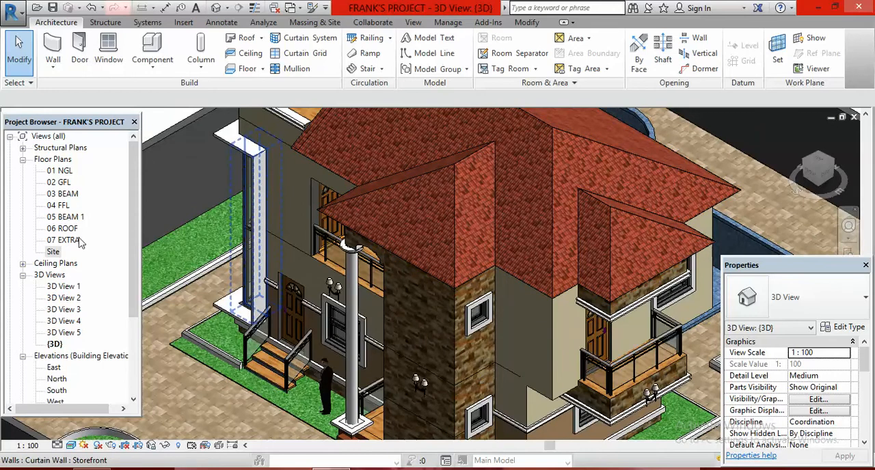
double_click(54, 252)
scroll(437, 294, "up", 3)
scroll(437, 294, "up", 4)
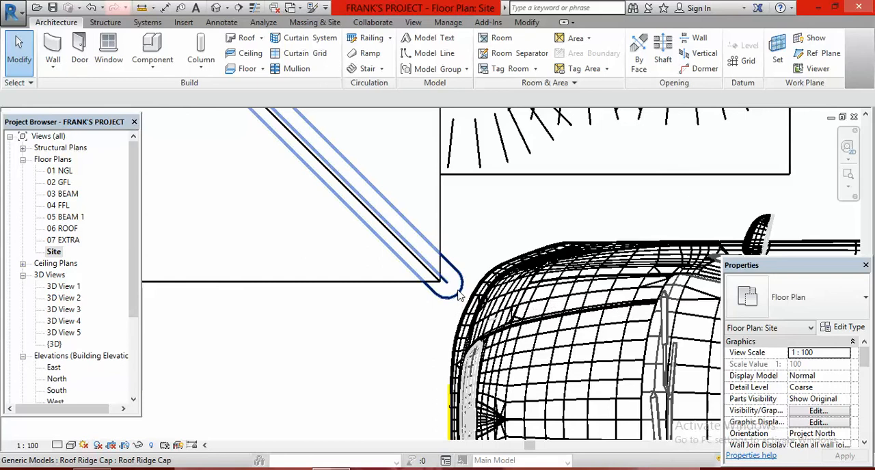
left_click(460, 296)
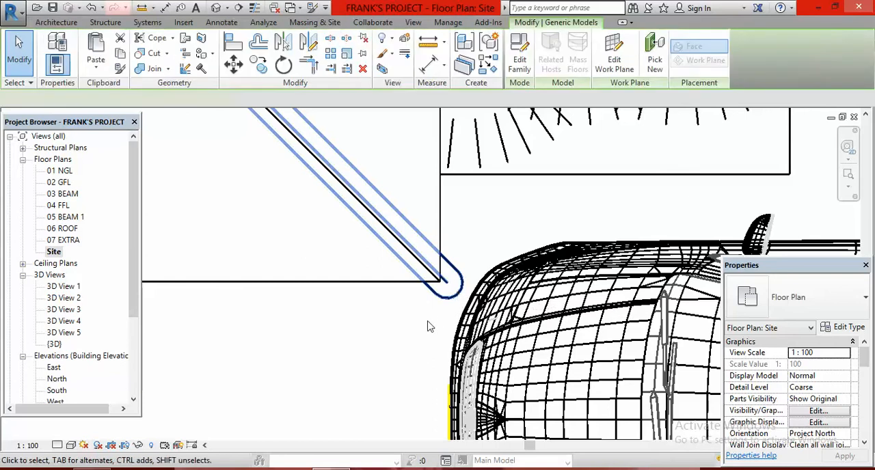
left_click(363, 71)
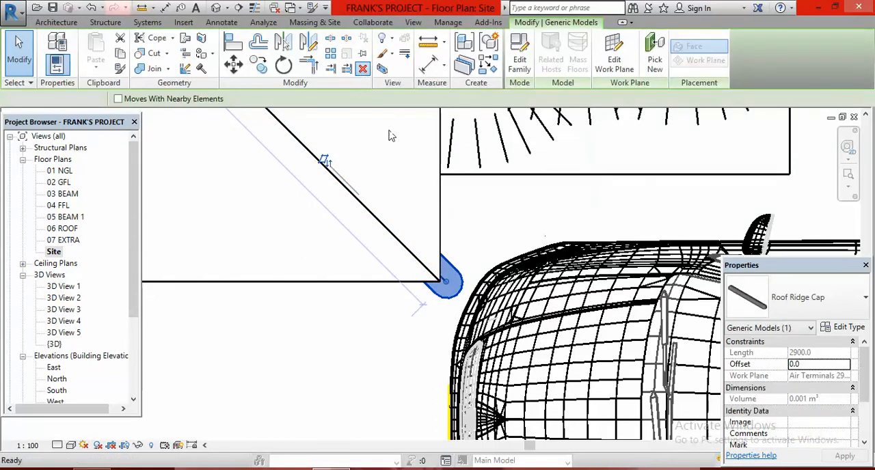
- Place a Roof Ridge Cap about 2600 mm long on the same hip beside the car, starting and ending short of the eave corner and apex
scroll(467, 286, "down", 3)
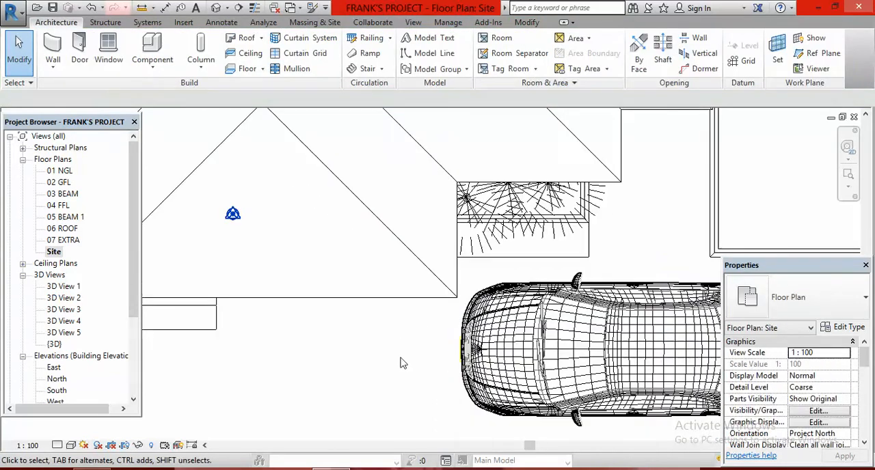
scroll(403, 362, "down", 2)
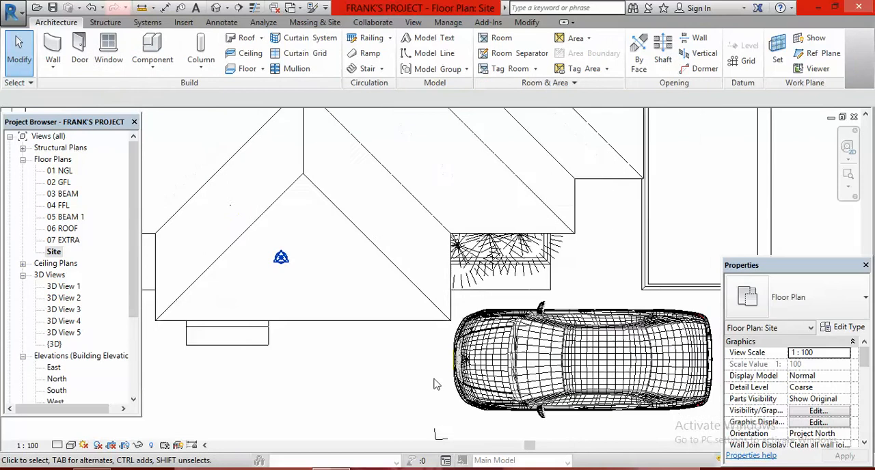
left_click(154, 49)
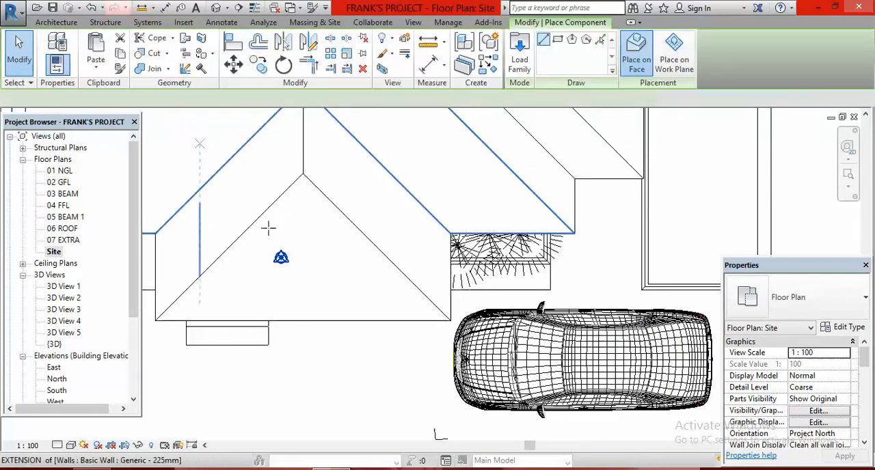
scroll(426, 299, "up", 1)
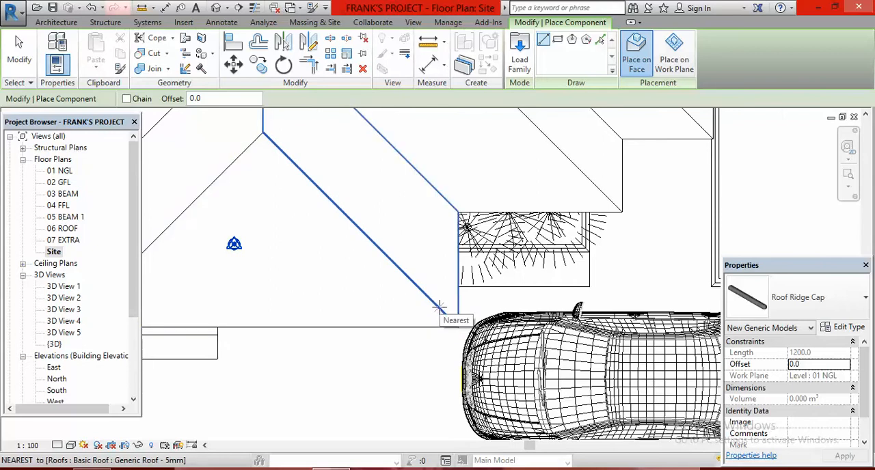
left_click(440, 309)
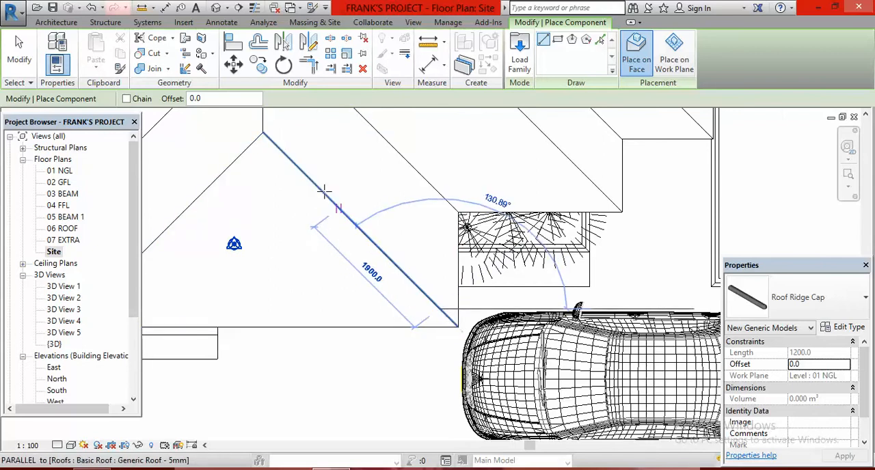
left_click(299, 169)
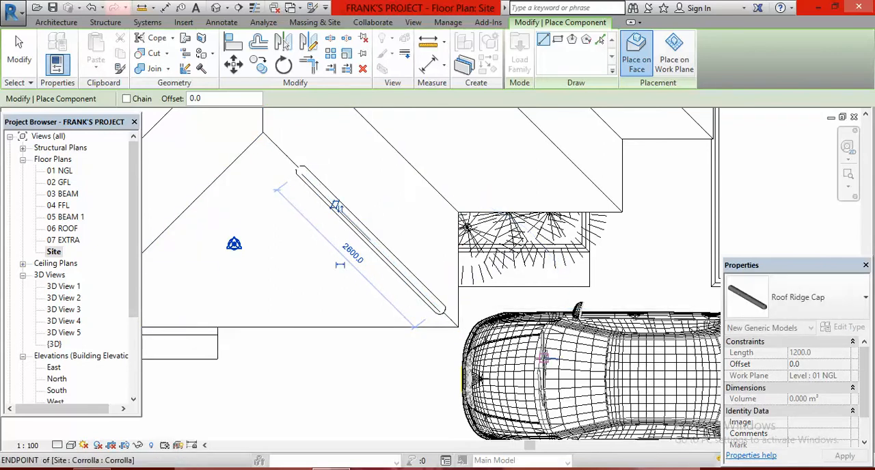
right_click(451, 156)
left_click(512, 166)
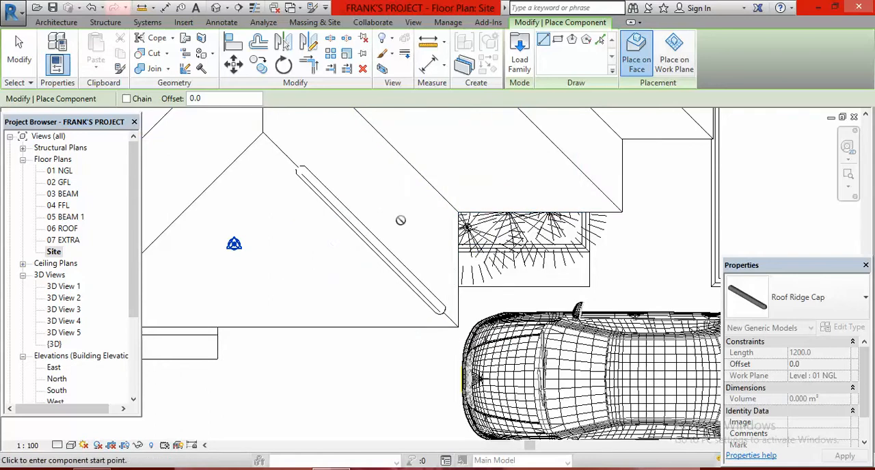
right_click(449, 158)
left_click(528, 173)
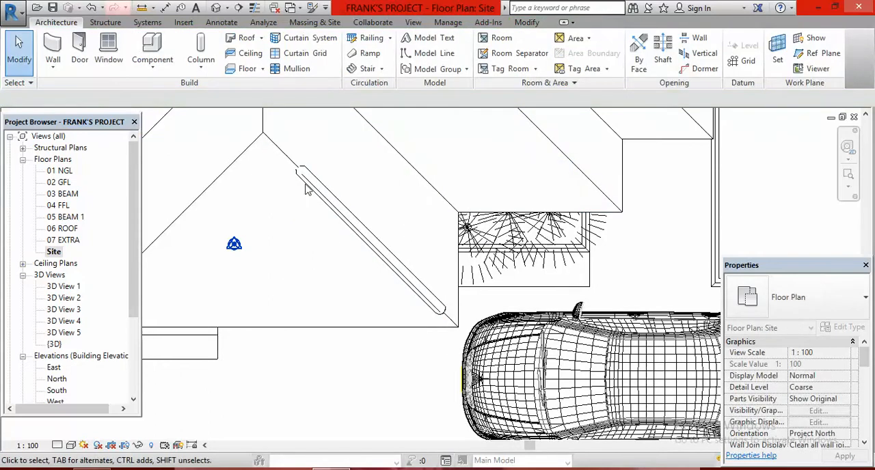
- Examine the placed ridge cap's ends against the hip in plan and its fit on the roof in the default 3D view
scroll(358, 232, "down", 2)
scroll(427, 299, "up", 3)
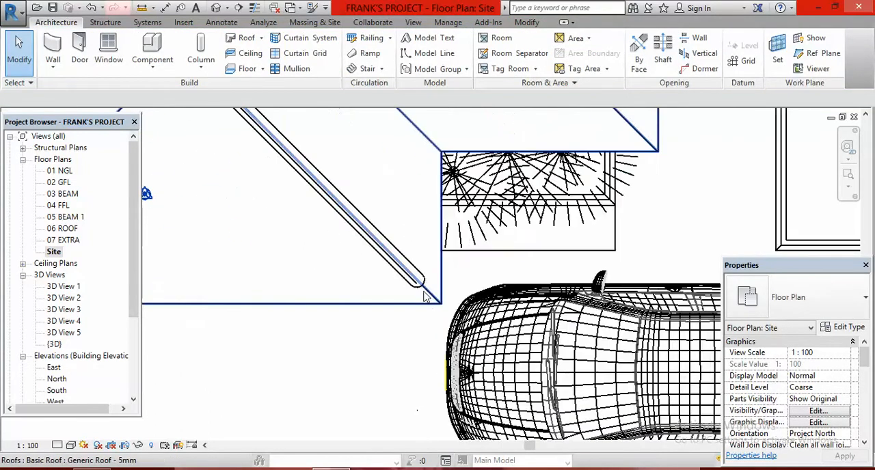
scroll(434, 341, "down", 2)
scroll(438, 335, "up", 4)
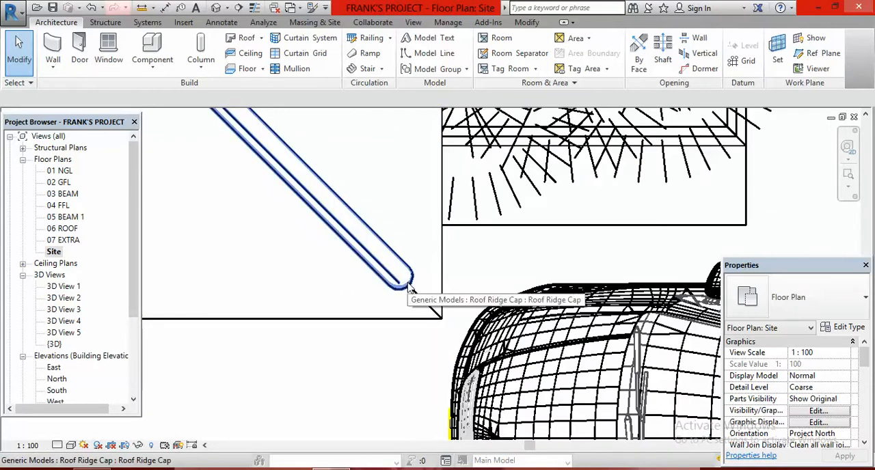
scroll(434, 317, "down", 3)
scroll(446, 326, "down", 2)
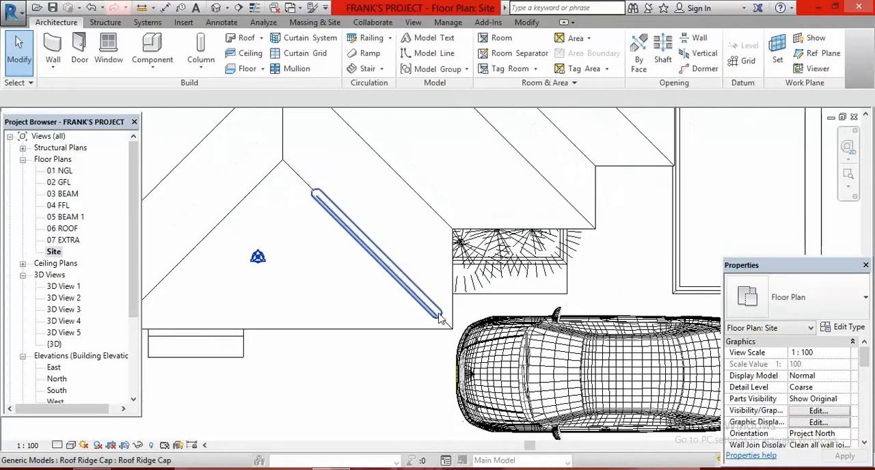
scroll(439, 327, "up", 2)
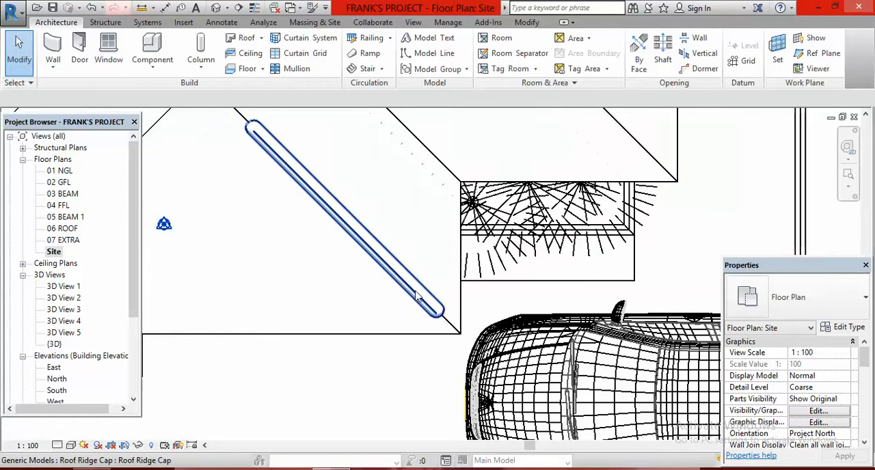
scroll(462, 338, "down", 2)
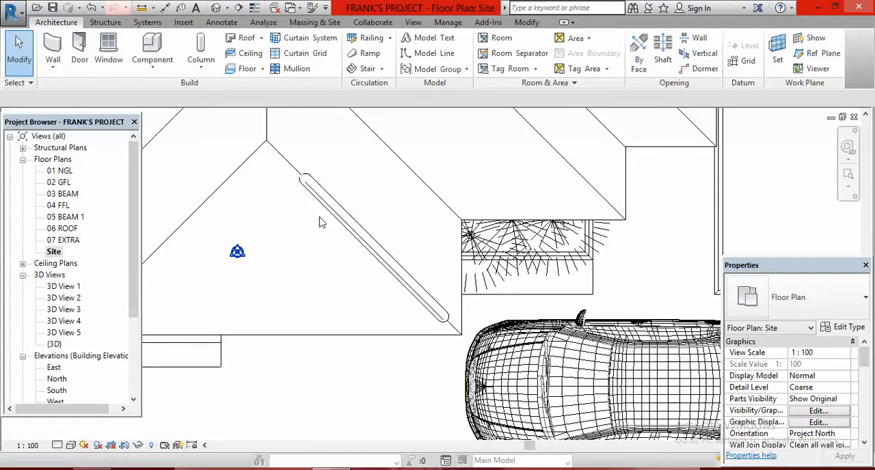
left_click(216, 9)
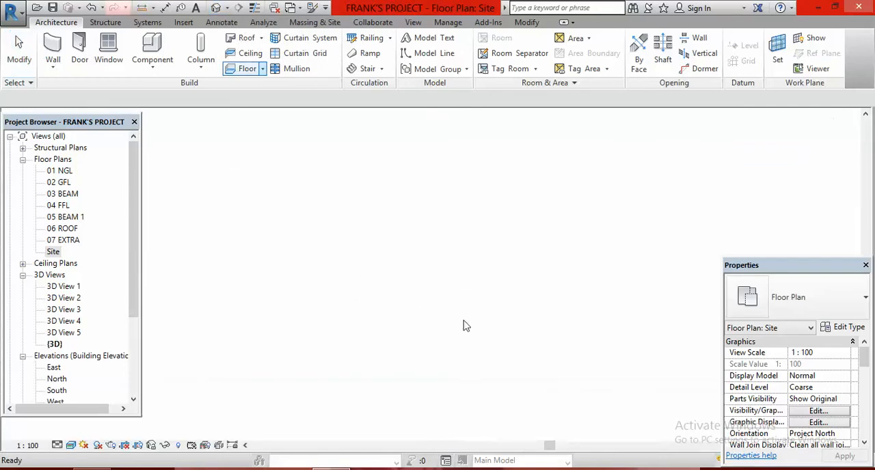
scroll(459, 226, "up", 4)
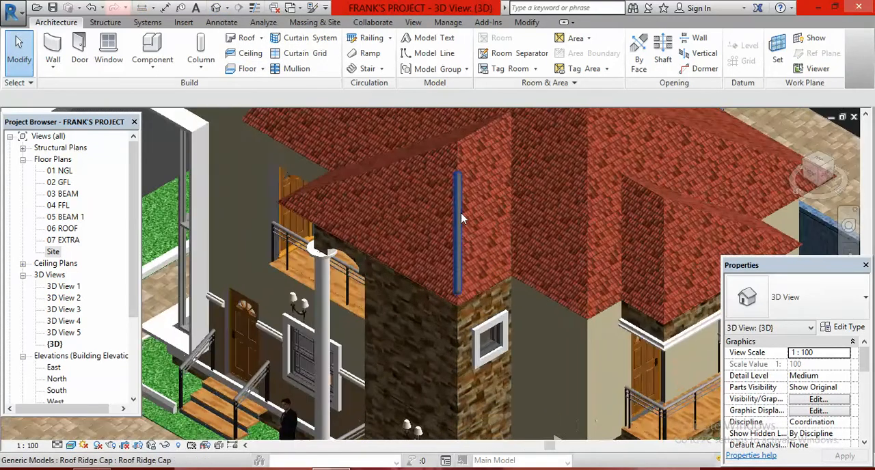
scroll(462, 198, "down", 5)
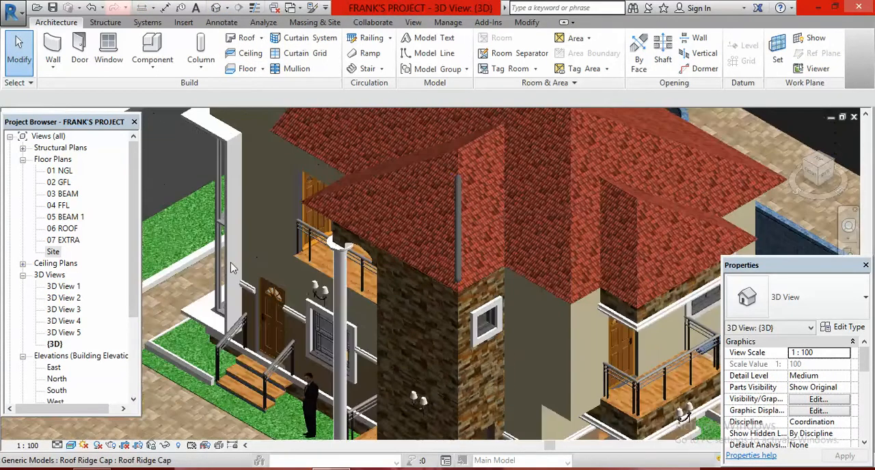
- In the Site floor plan, stretch the ridge cap's lower end to the eave corner beside the car, making it about 2900 mm long
double_click(53, 251)
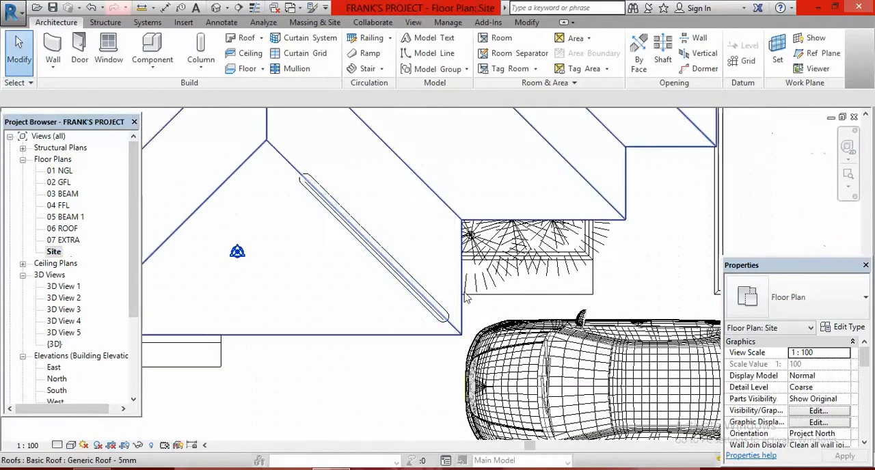
scroll(459, 334, "up", 3)
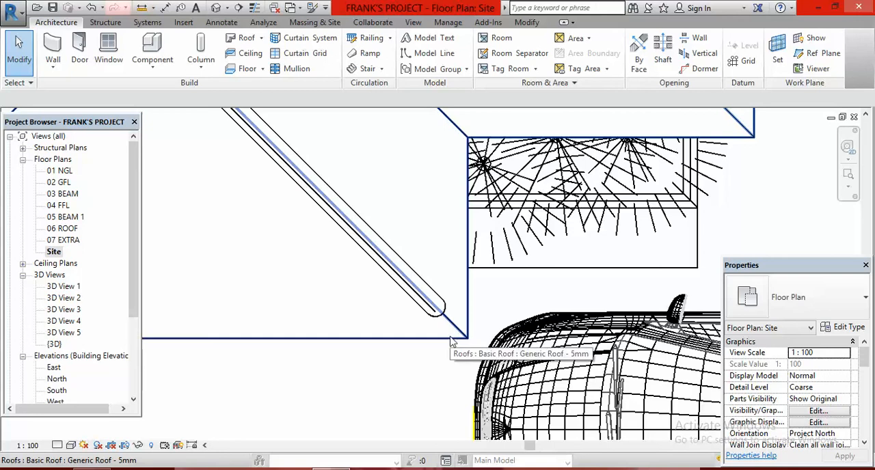
scroll(430, 381, "down", 2)
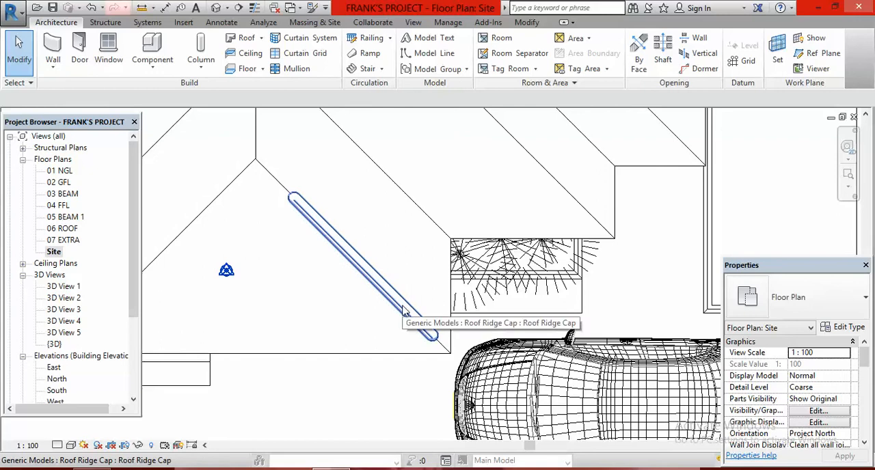
left_click(404, 311)
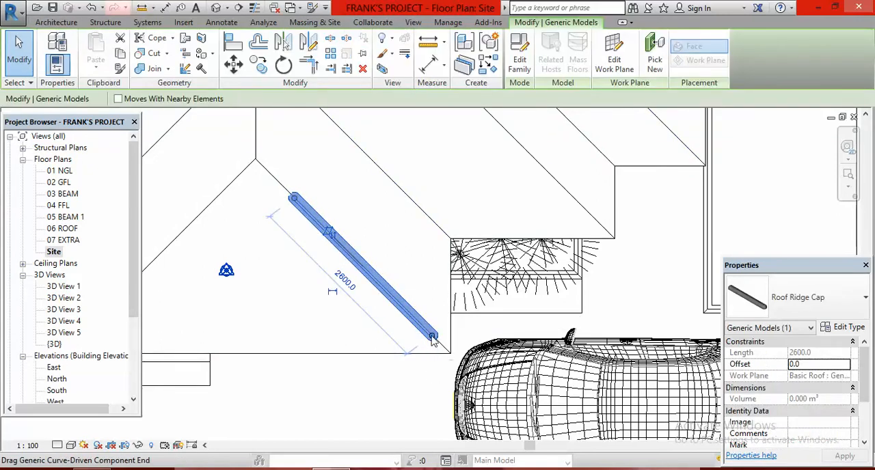
left_click_drag(433, 338, 448, 352)
left_click(403, 394)
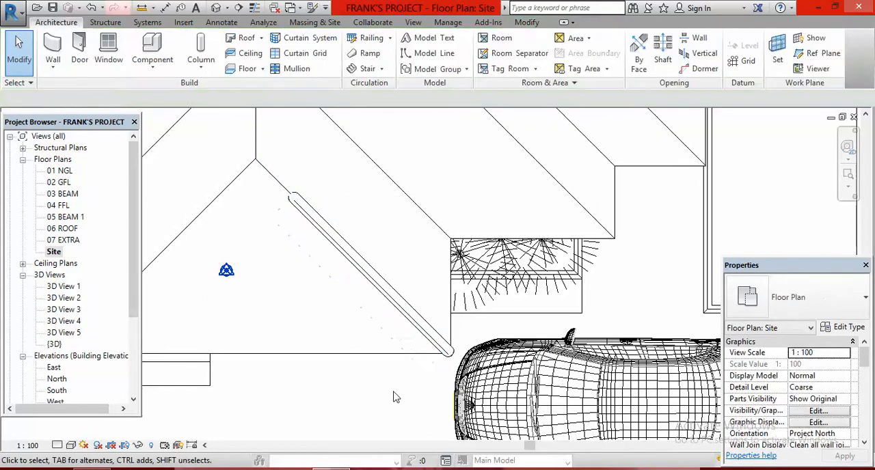
- Stretch the ridge cap's upper end along the hip to the front projecting roof's apex, making it about 3600 mm long
left_click(325, 231)
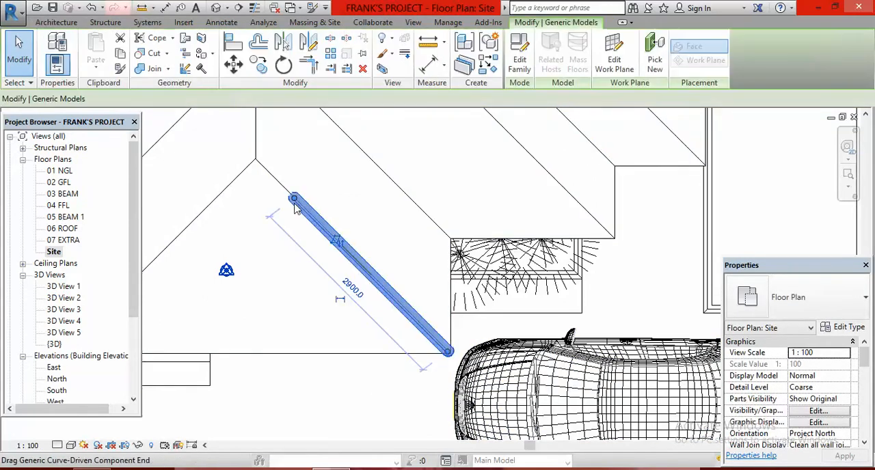
left_click(293, 198)
left_click(262, 159)
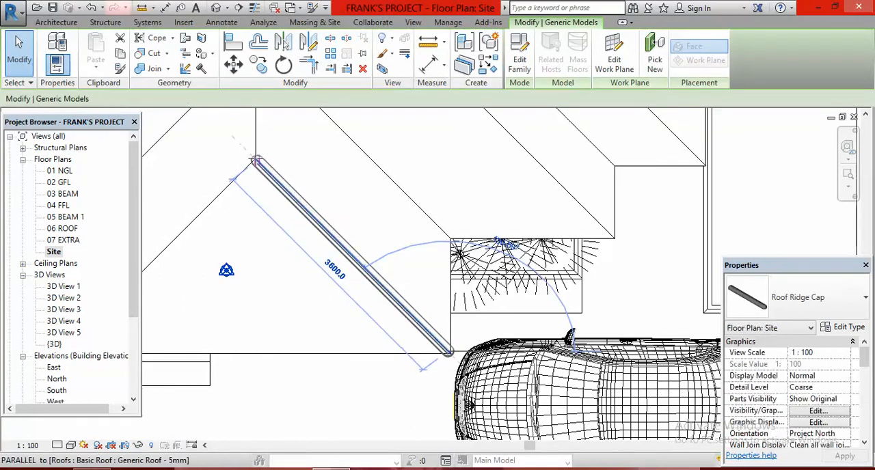
left_click(331, 322)
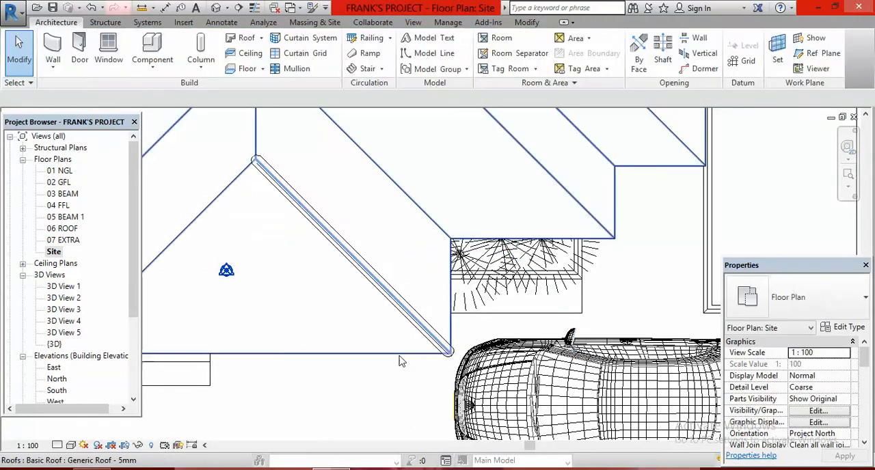
- Place a Roof Ridge Cap about 2900 mm long along the front projecting roof's opposite hip, starting and ending short of the eave corner and apex
scroll(414, 380, "down", 2)
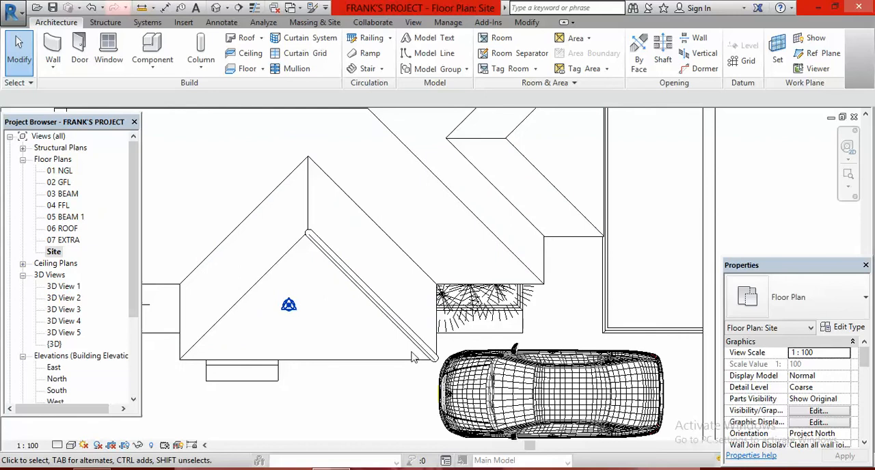
scroll(413, 358, "down", 2)
scroll(372, 331, "up", 5)
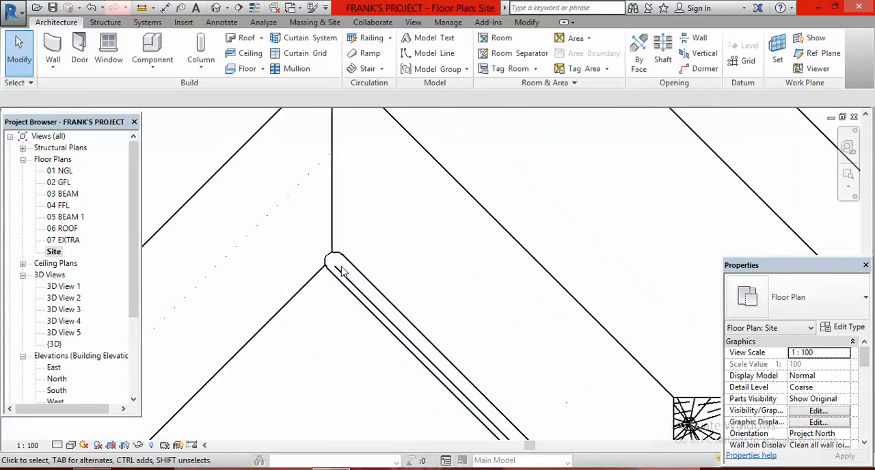
scroll(342, 266, "down", 2)
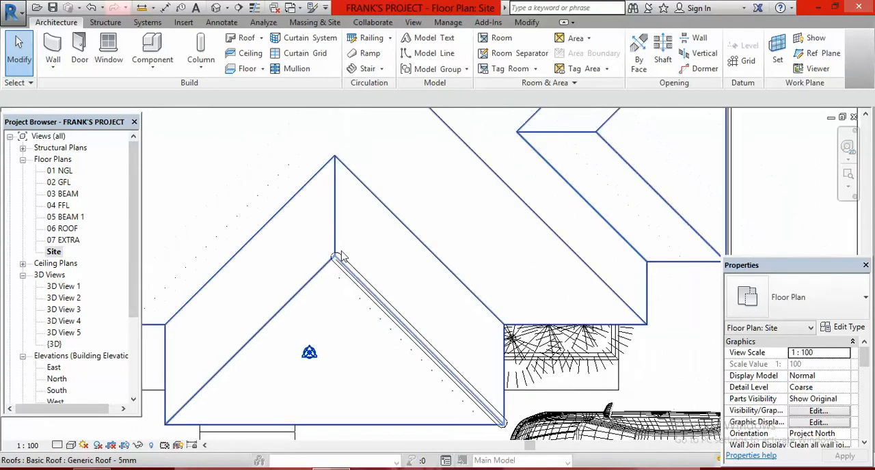
scroll(349, 258, "down", 1)
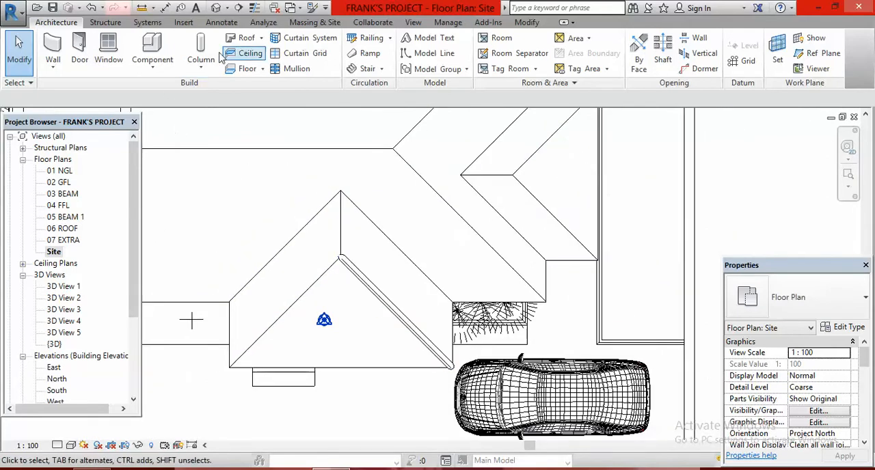
left_click(153, 45)
scroll(248, 355, "up", 1)
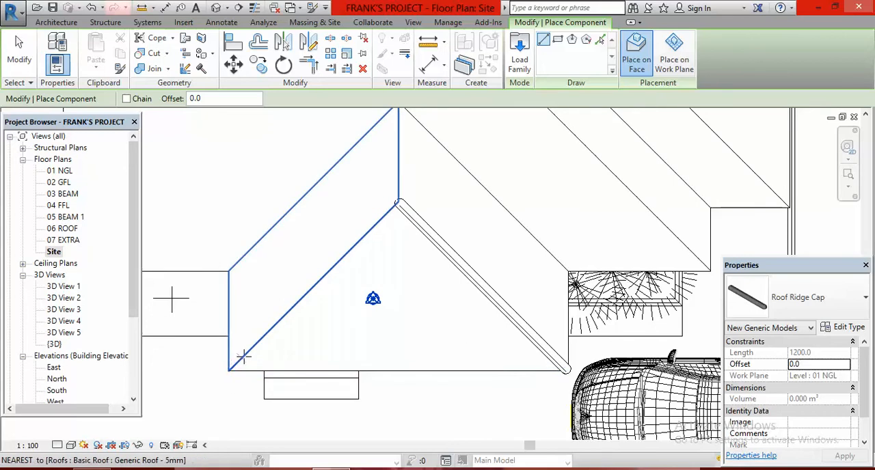
left_click(245, 356)
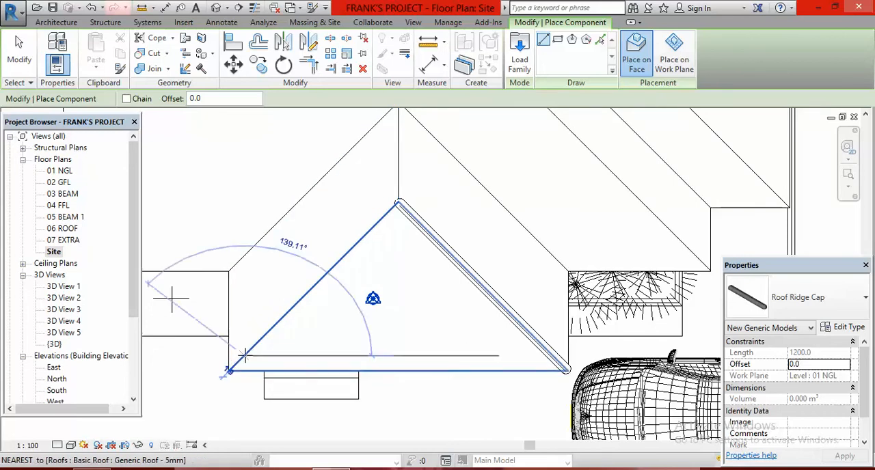
left_click(375, 223)
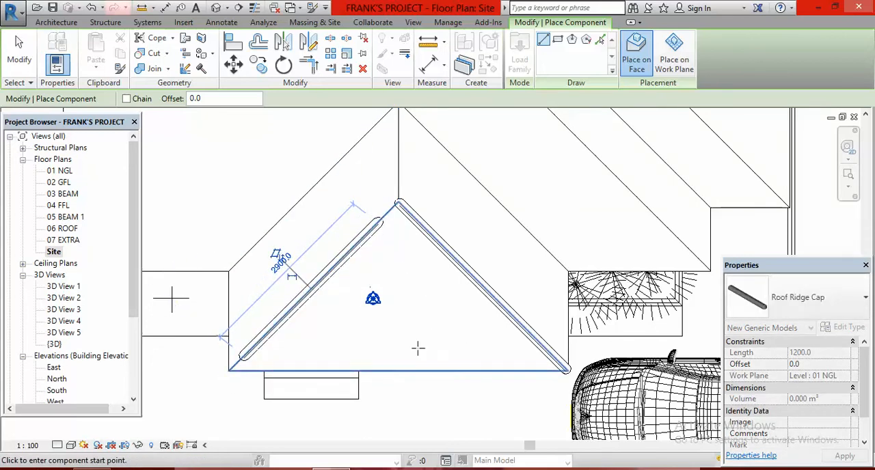
- Place a Roof Ridge Cap about 1060 mm long along the front projecting roof's ridge, between the hip apex and the main roof slope
scroll(383, 249, "up", 5)
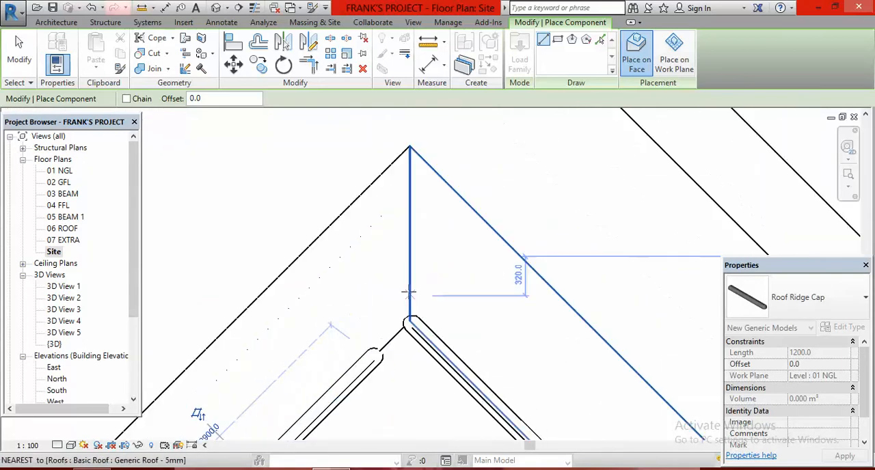
left_click(409, 289)
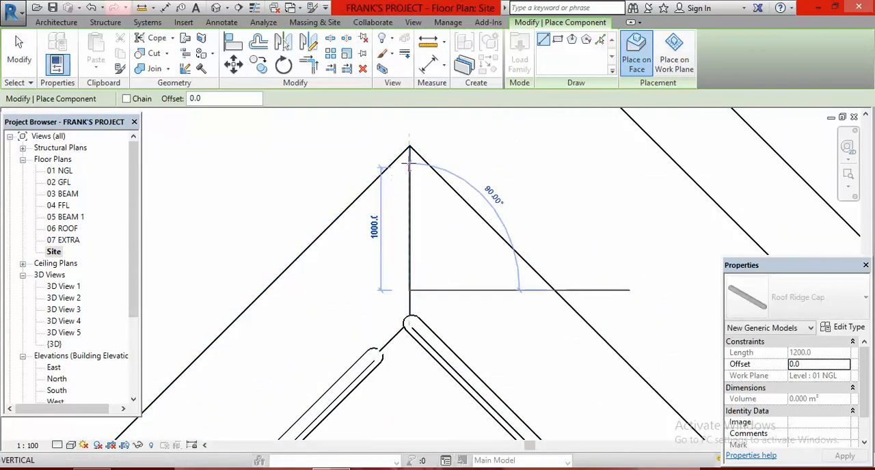
left_click(409, 156)
scroll(404, 294, "down", 5)
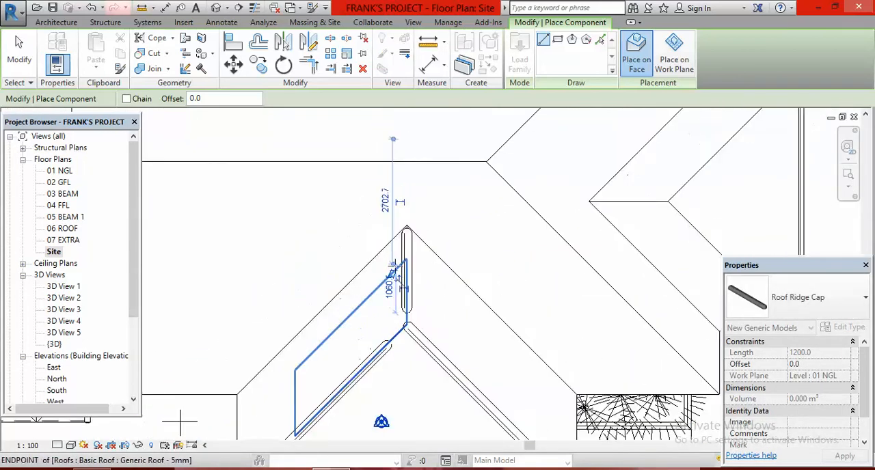
- Place a Roof Ridge Cap about 4700 mm long along the main roof's ridge, starting and ending short of both ridge ends
scroll(283, 240, "up", 5)
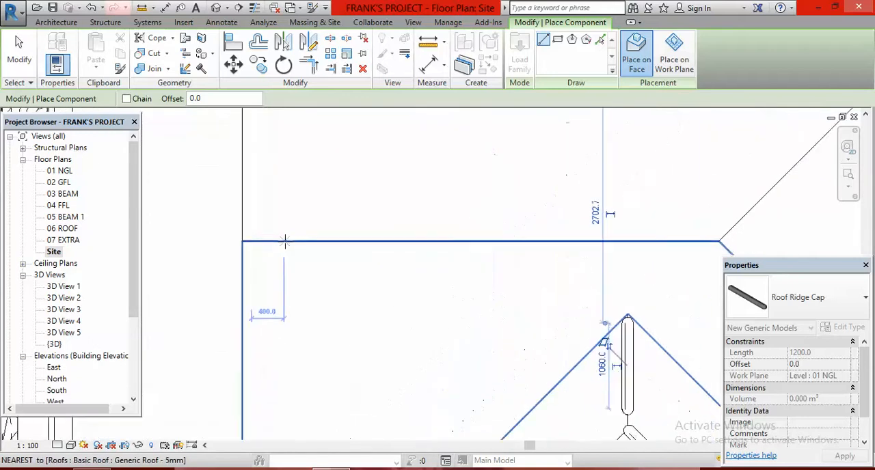
left_click(283, 240)
scroll(283, 240, "down", 3)
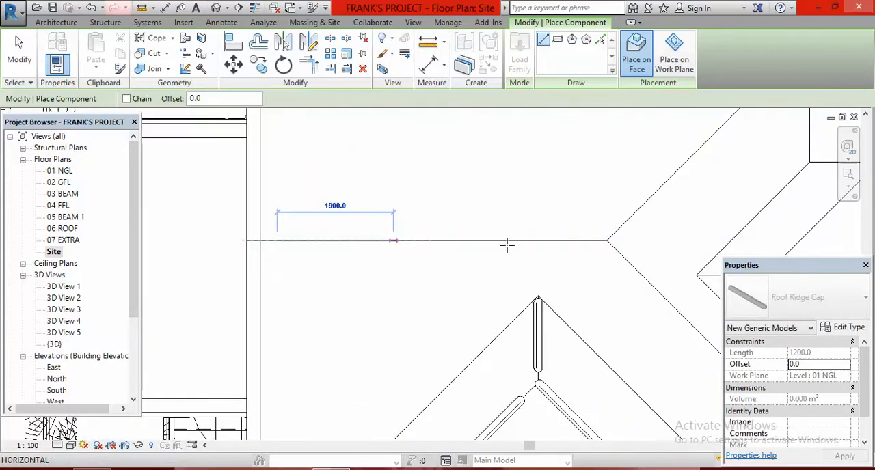
left_click(554, 238)
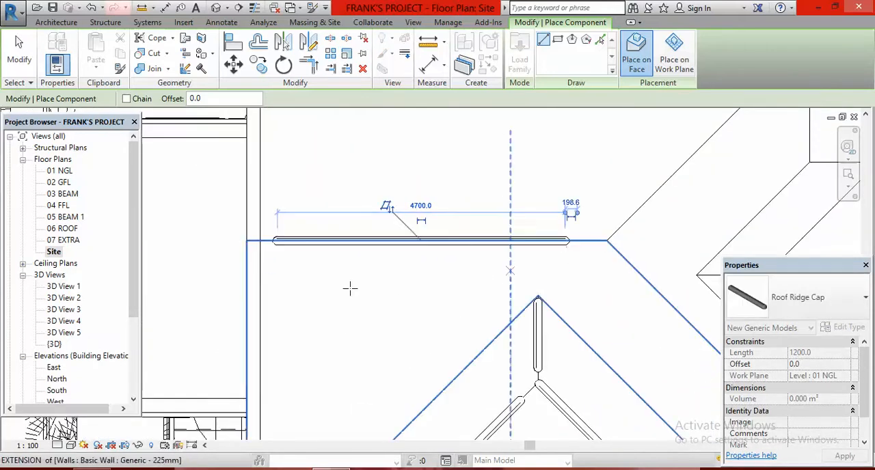
- Place a Roof Ridge Cap along the main roof's rear hip, from near the eave corner to just short of the main ridge's end
scroll(513, 229, "down", 3)
scroll(521, 181, "up", 5)
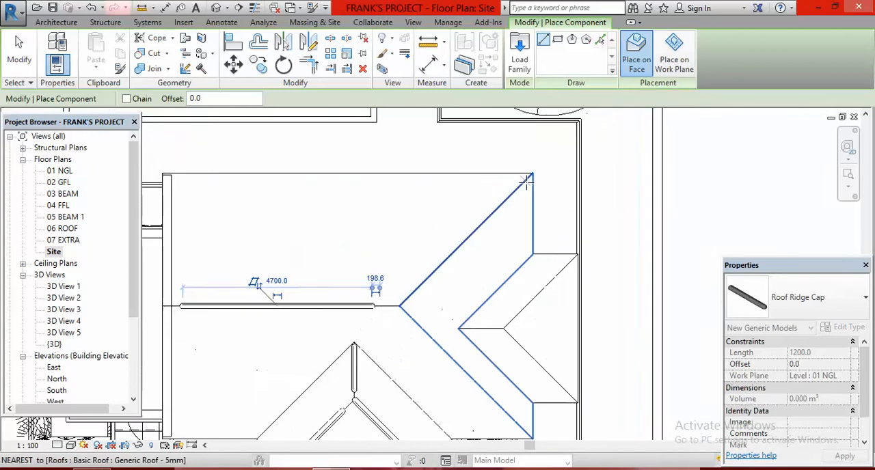
scroll(521, 182, "up", 1)
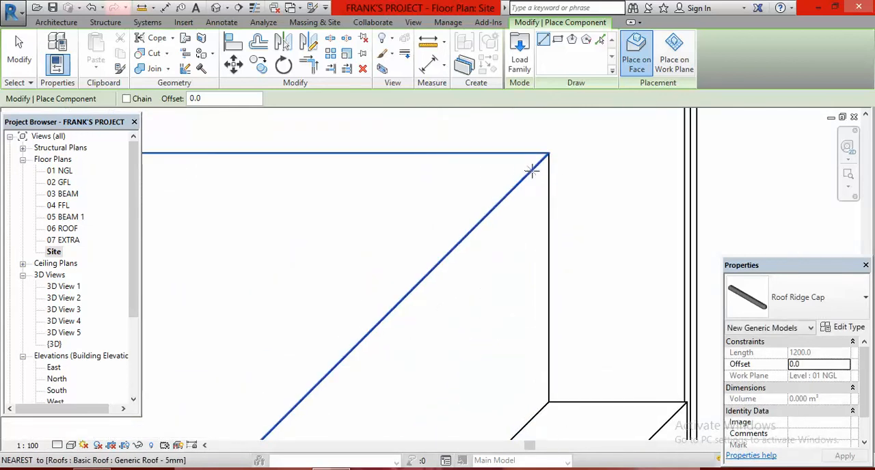
scroll(532, 171, "down", 2)
left_click(504, 171)
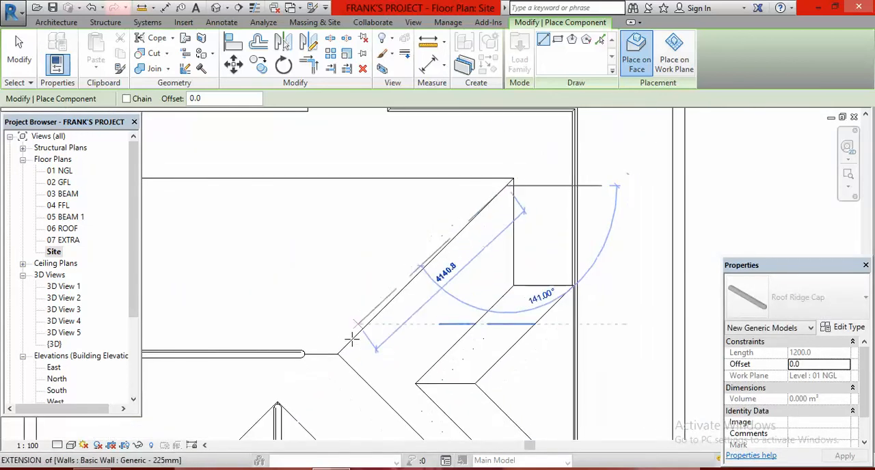
left_click(349, 344)
- Place a Roof Ridge Cap about 4100 mm long along the main roof's front hip, ending just short of the main ridge
scroll(510, 409, "up", 3)
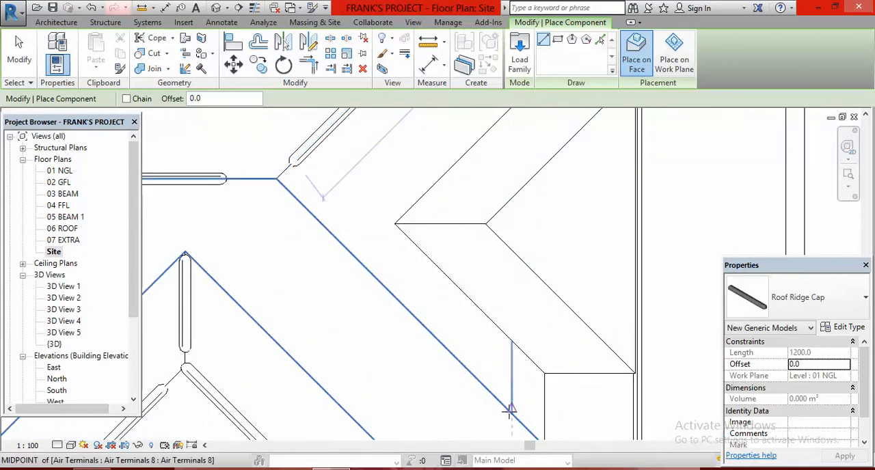
scroll(506, 408, "up", 2)
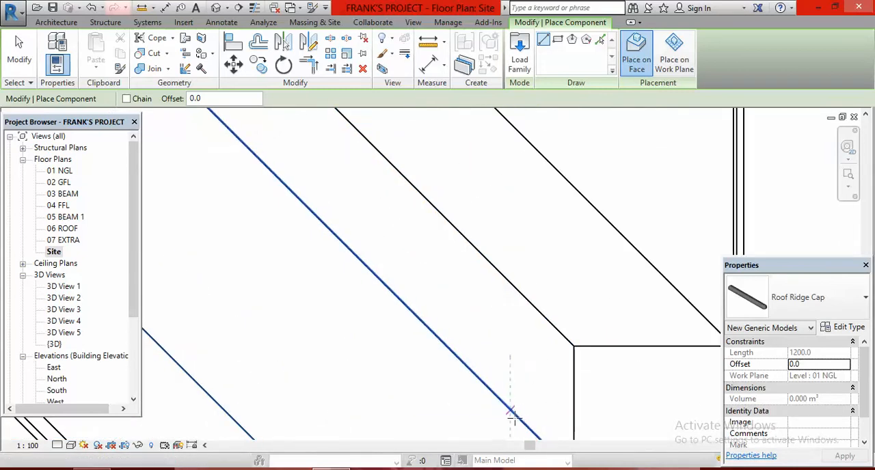
left_click(519, 419)
scroll(502, 397, "down", 4)
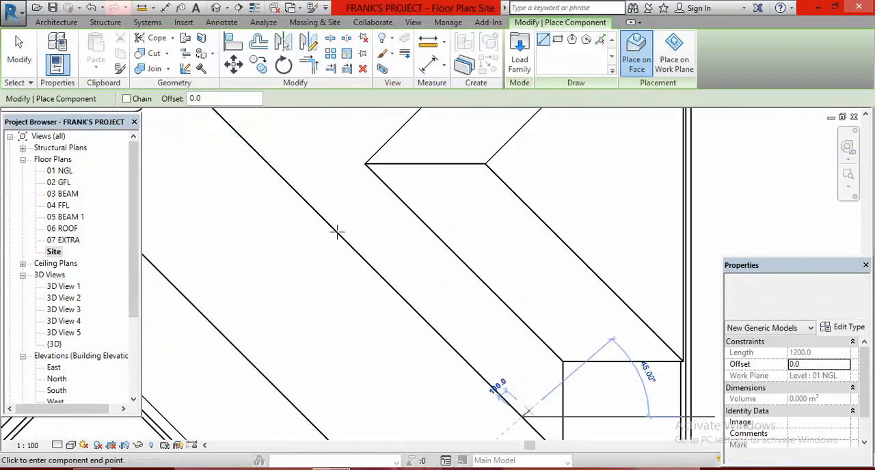
left_click(296, 188)
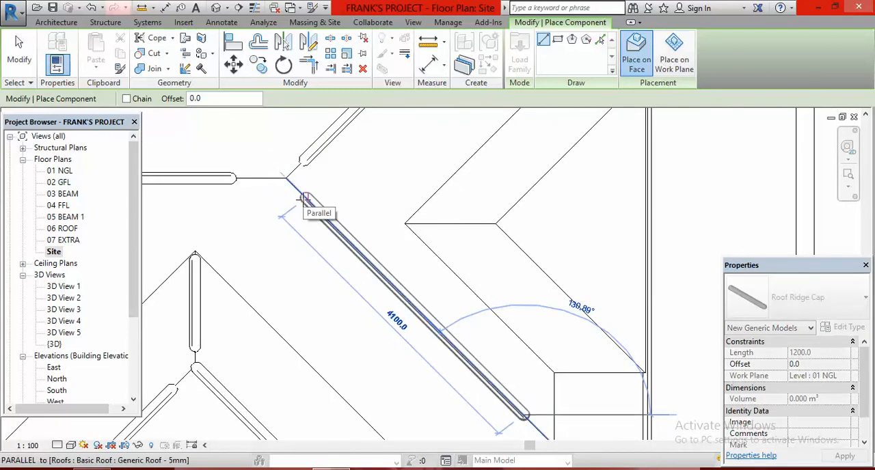
- Place a Roof Ridge Cap about 2320 mm long along the side projecting roof's front hip, from near the eave corner towards the apex
scroll(303, 217, "down", 2)
scroll(527, 312, "up", 4)
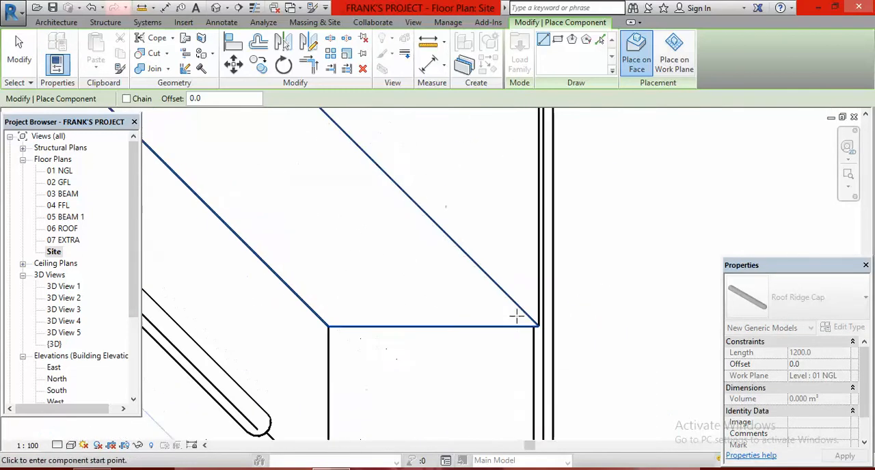
left_click(521, 311)
scroll(539, 350, "down", 2)
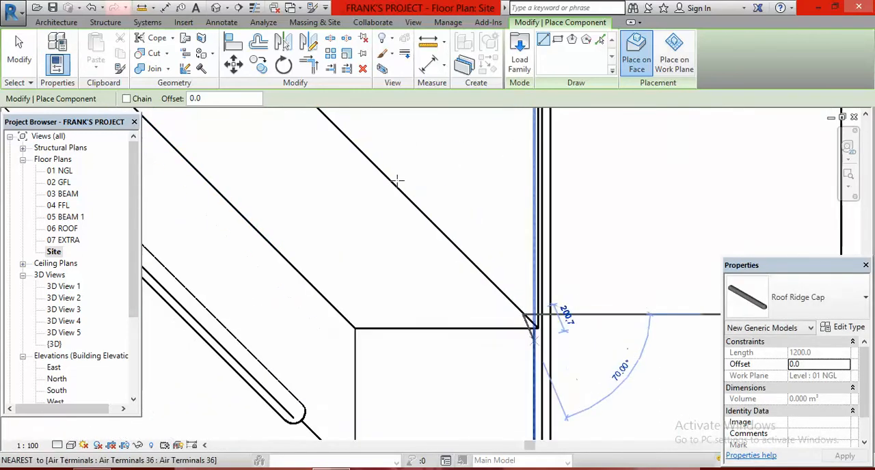
left_click(340, 137)
- Place a Roof Ridge Cap about 2300 mm long along the side projecting roof's rear hip, ending just short of the apex
scroll(534, 267, "down", 3)
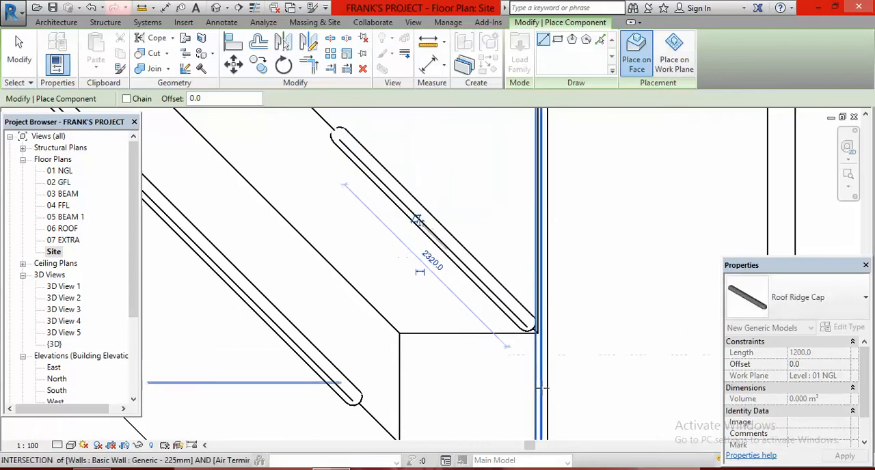
scroll(531, 178, "up", 4)
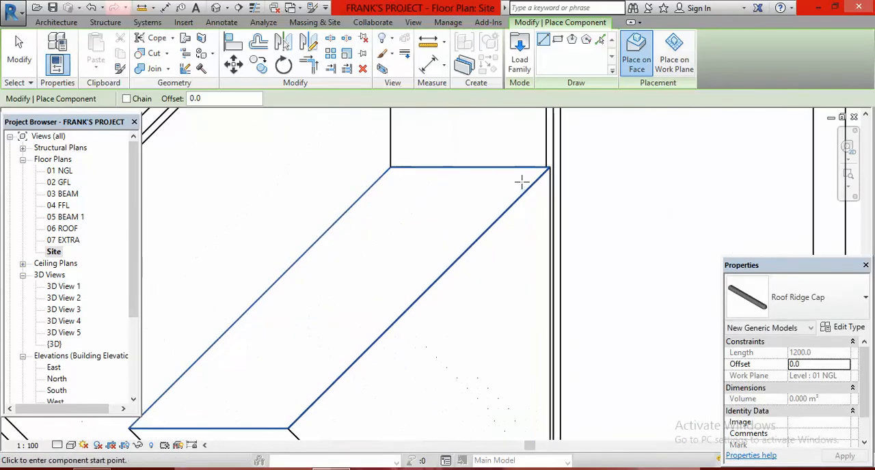
left_click(532, 183)
scroll(533, 182, "down", 2)
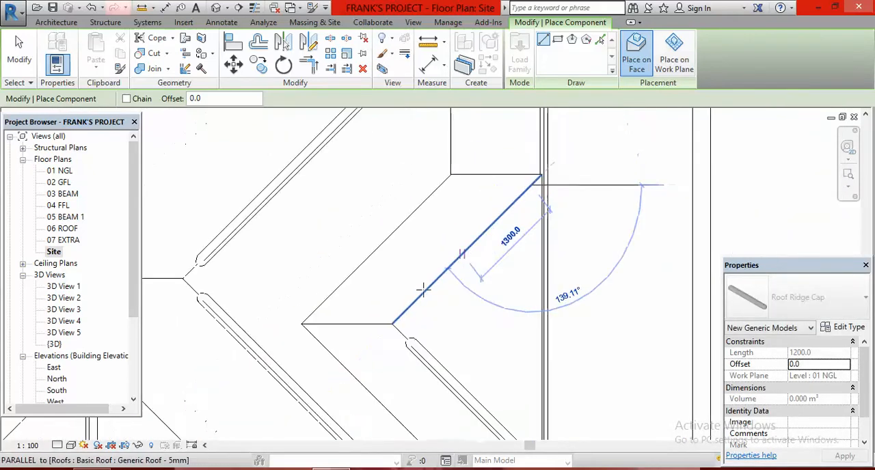
left_click(409, 307)
- Place a Roof Ridge Cap about 1240 mm long along the side projecting roof's short ridge, starting from the hip apex
scroll(279, 333, "up", 3)
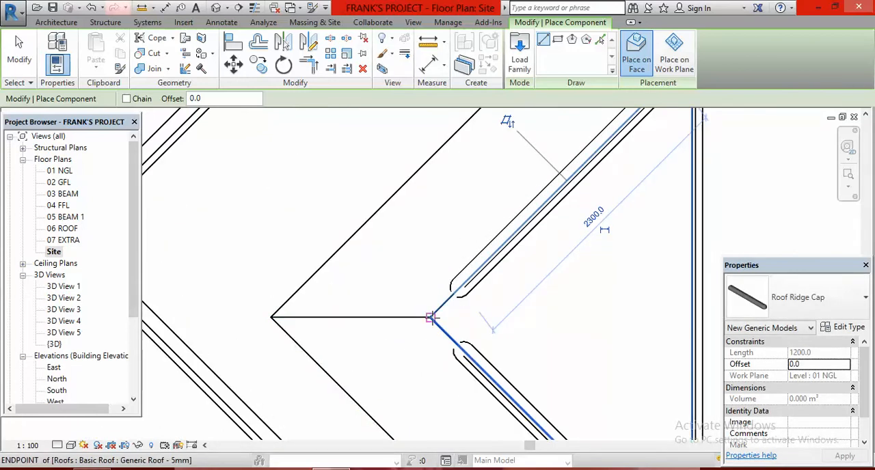
left_click(431, 317)
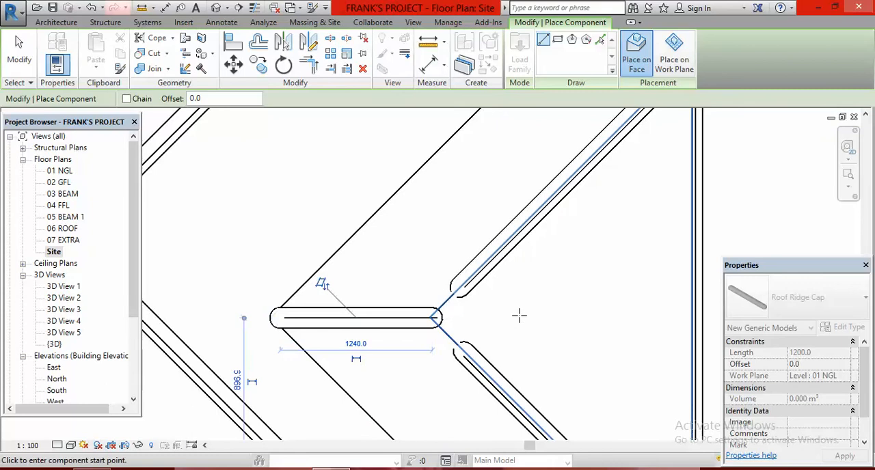
scroll(506, 263, "down", 4)
scroll(501, 257, "down", 5)
- Trim/extend the main ridge cap and the main roof's two hip caps to meet at the main ridge's end
scroll(483, 267, "up", 5)
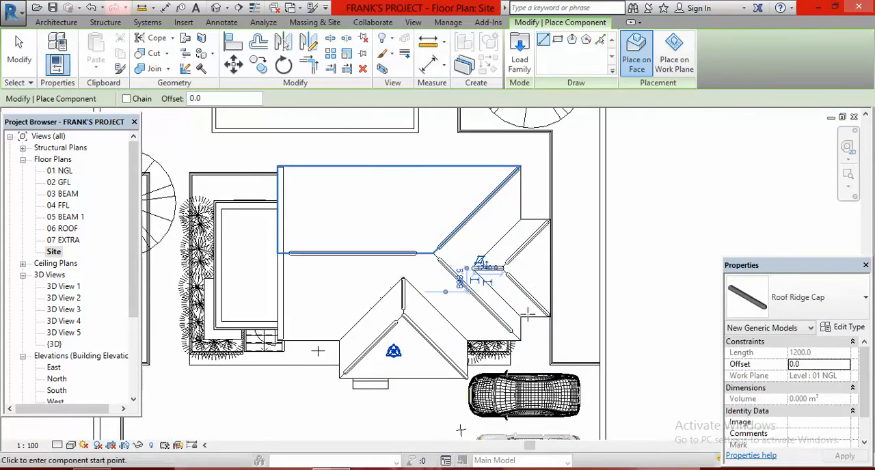
scroll(463, 268, "up", 5)
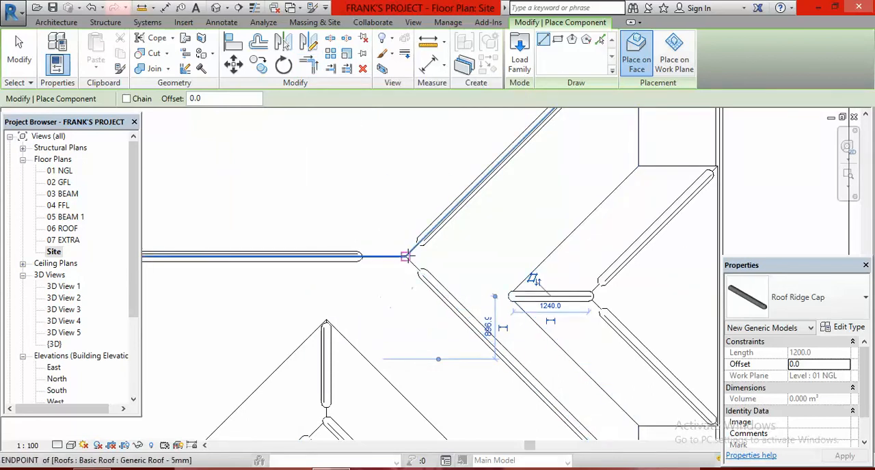
left_click(309, 65)
left_click(325, 262)
left_click(452, 219)
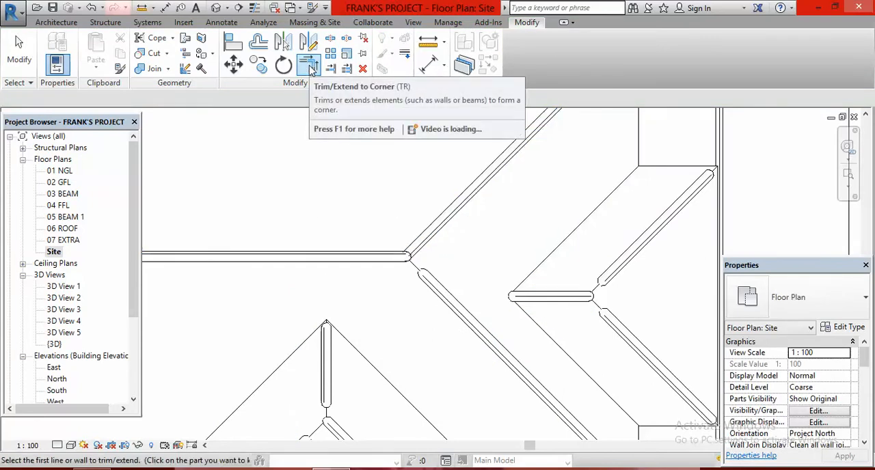
left_click(448, 300)
left_click(441, 222)
- Trim/extend the side projecting roof's ridge cap and its two hip caps to meet at the apex
scroll(449, 280, "down", 4)
scroll(533, 273, "up", 5)
scroll(530, 252, "up", 4)
left_click(366, 285)
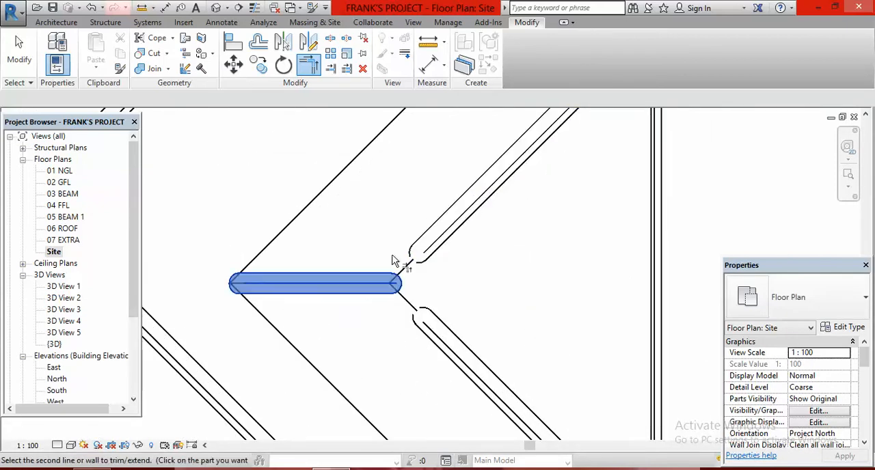
left_click(438, 227)
scroll(416, 201, "down", 2)
left_click(445, 301)
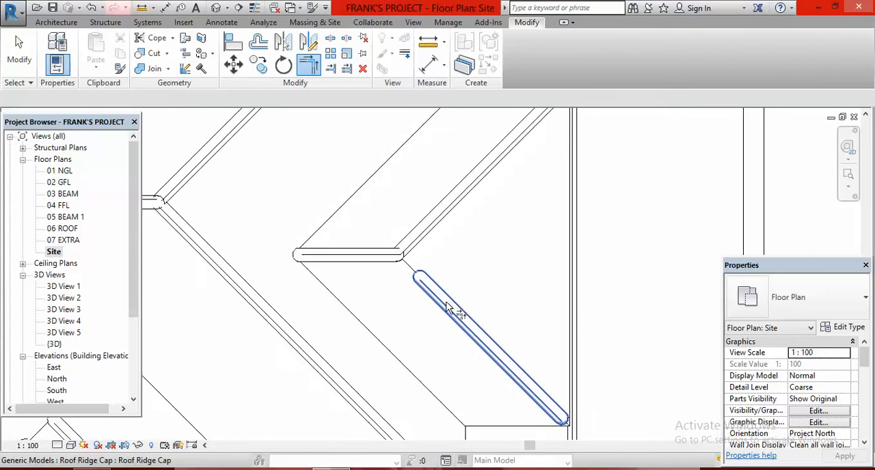
left_click(449, 229)
scroll(540, 248, "down", 4)
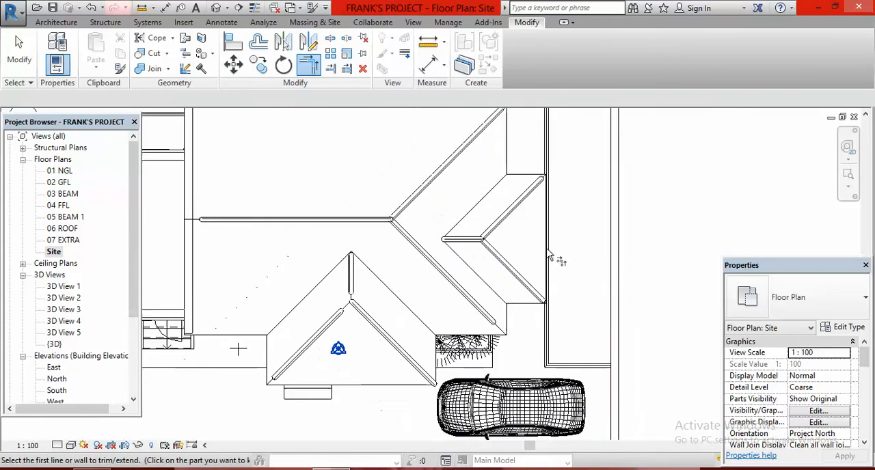
- Trim/extend the front projecting roof's ridge cap and short hip cap to meet at the apex, and end the Trim/Extend command
scroll(408, 316, "up", 3)
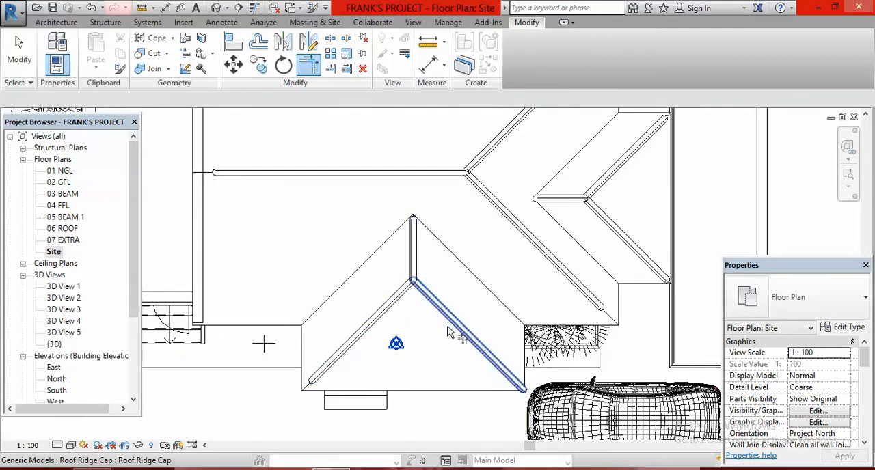
scroll(380, 269, "down", 2)
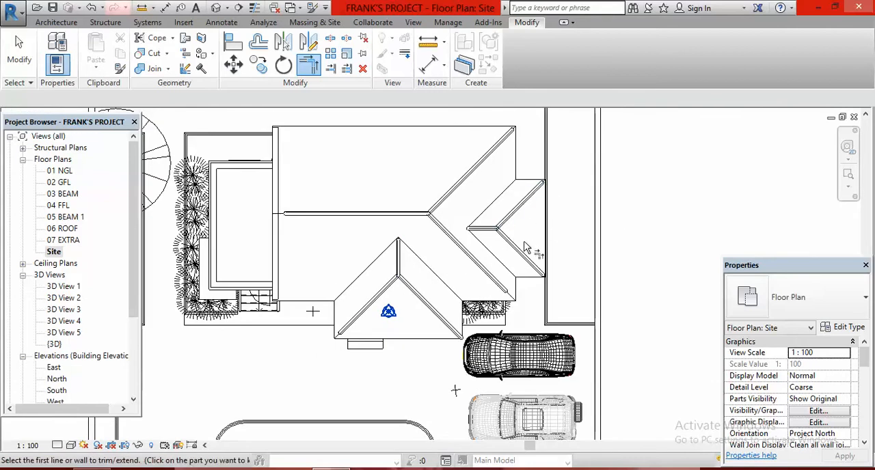
scroll(528, 176, "up", 5)
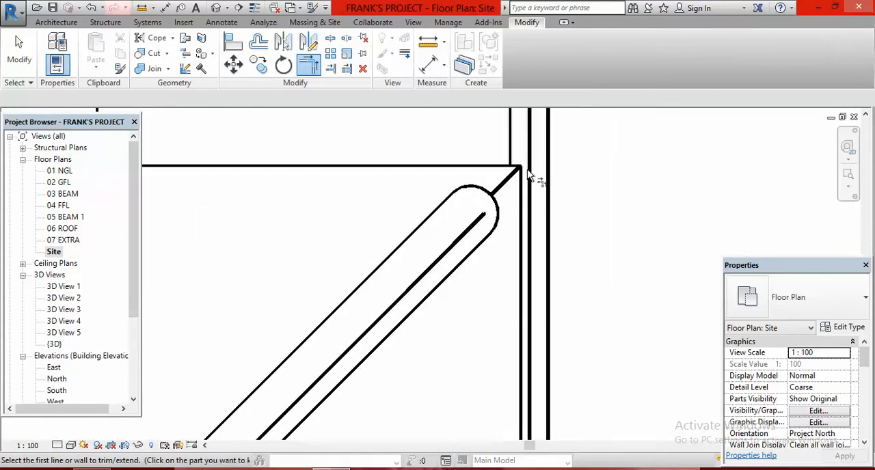
right_click(587, 146)
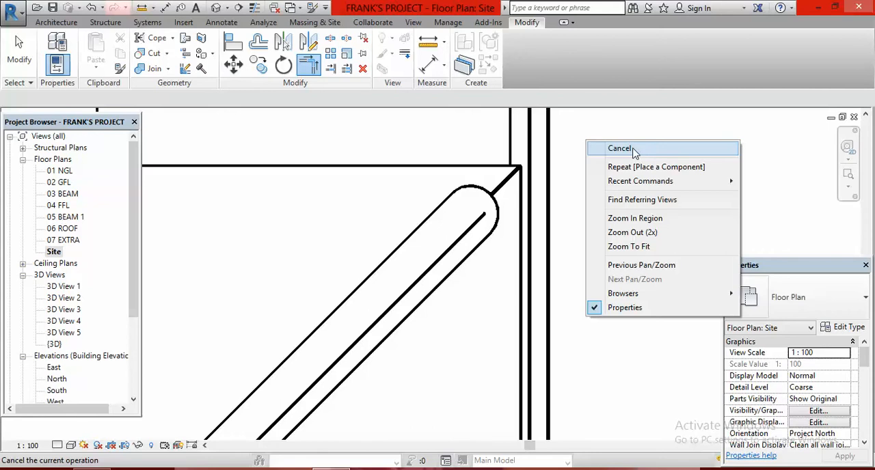
left_click(633, 152)
right_click(610, 165)
left_click(629, 173)
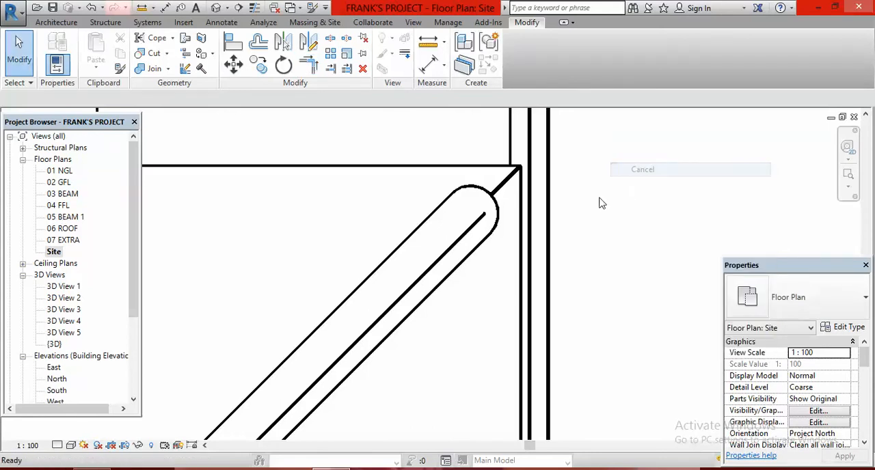
- Stretch the lower end of the side projecting roof's rear hip cap along the hip to the eave corner
scroll(588, 212, "down", 4)
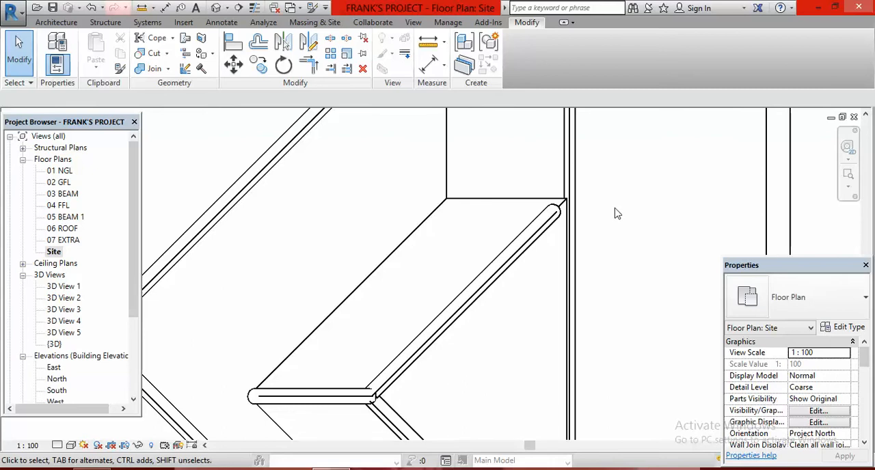
scroll(616, 214, "up", 2)
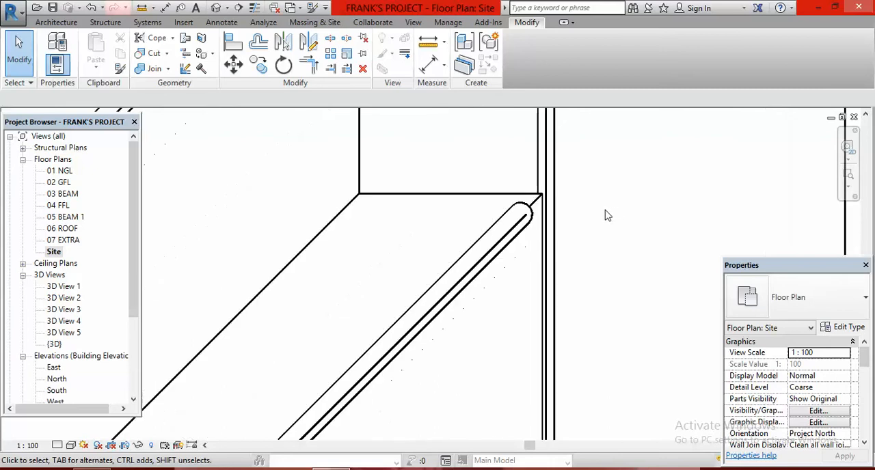
left_click(483, 240)
scroll(486, 238, "up", 2)
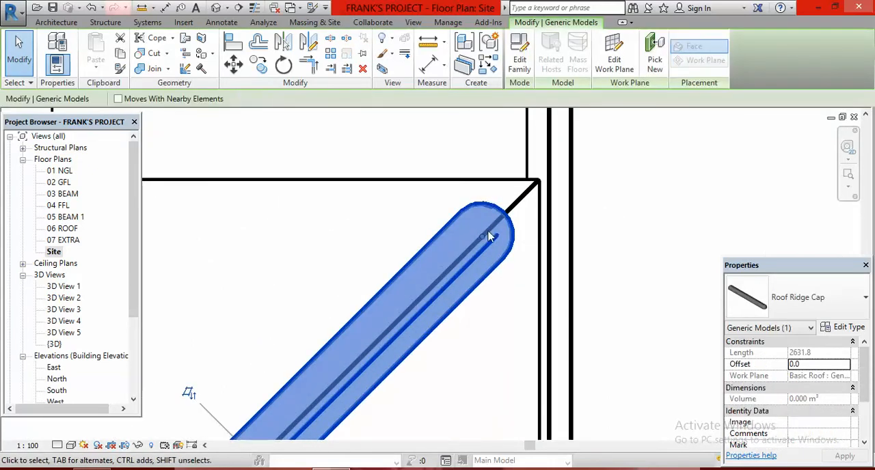
left_click_drag(483, 240, 527, 209)
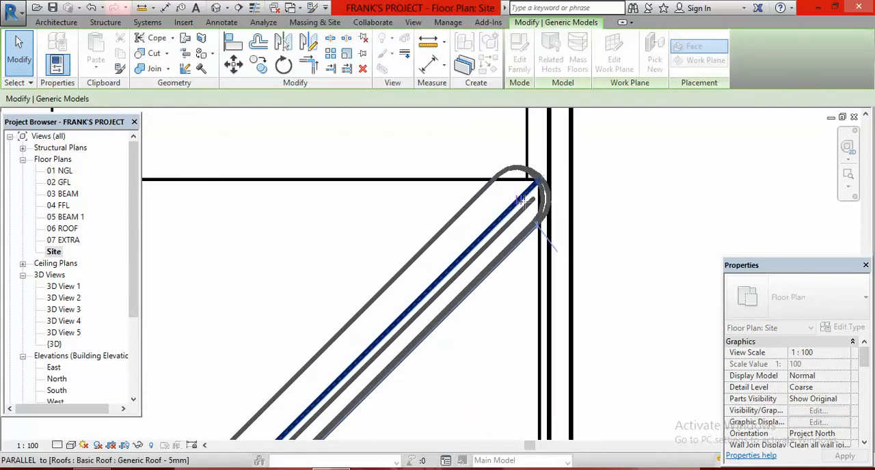
- Stretch the lower end of the side projecting roof's front hip cap along the hip to the eave corner
left_click(522, 199)
scroll(449, 234, "down", 5)
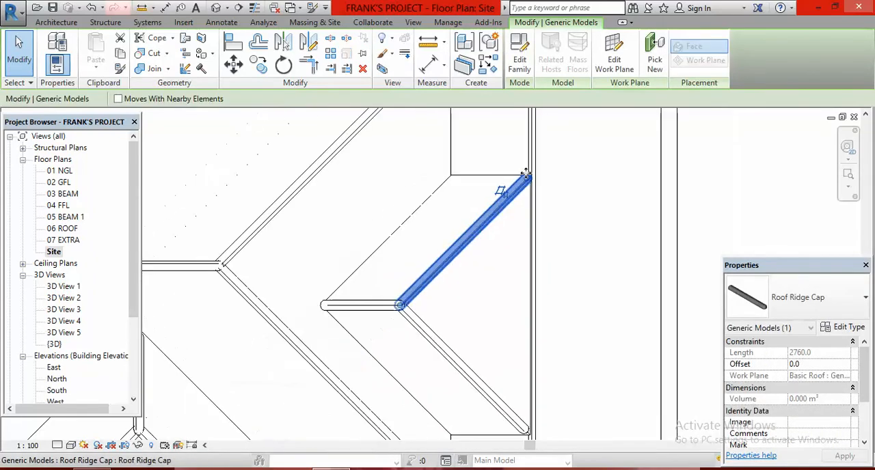
scroll(523, 192, "up", 5)
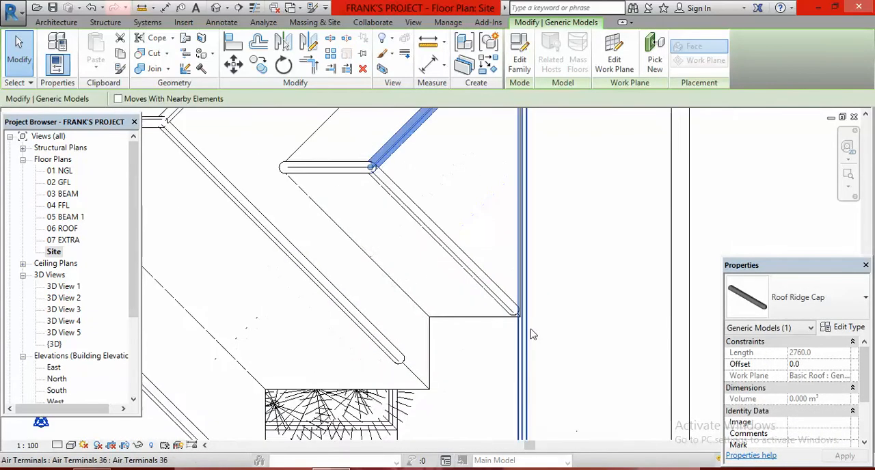
left_click(450, 272)
scroll(448, 267, "up", 6)
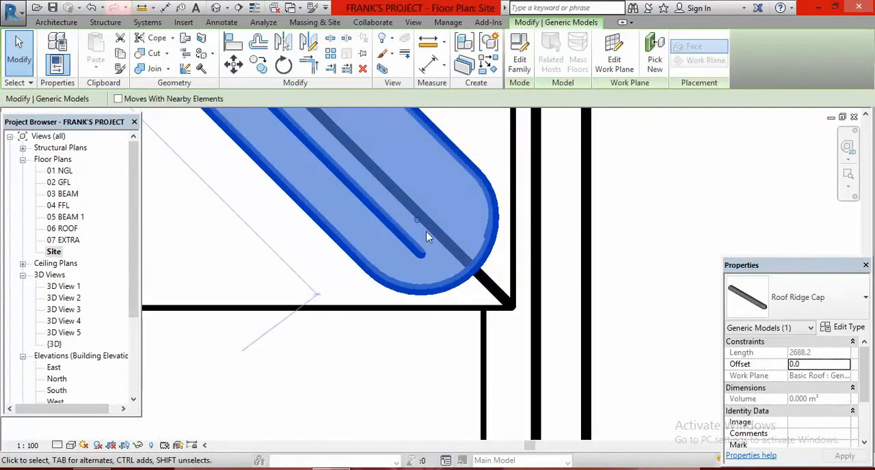
left_click_drag(458, 255, 479, 278)
scroll(472, 274, "down", 6)
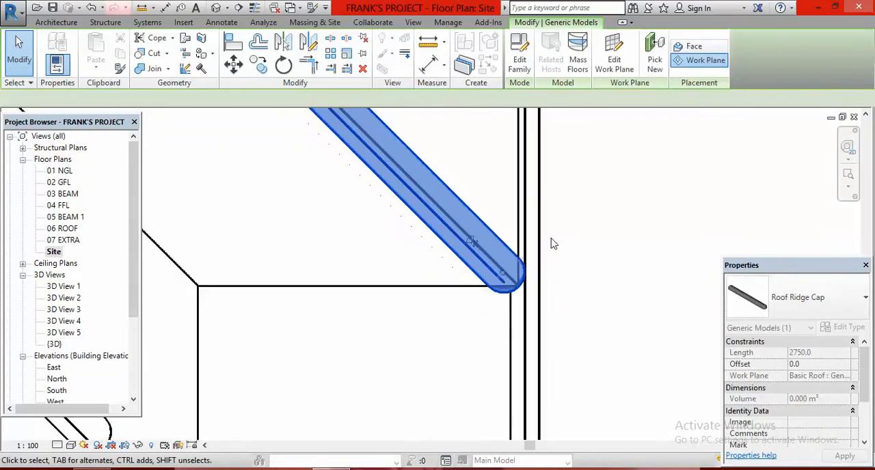
- Stretch the lower end of the main roof's front hip cap along the hip to the eave corner
scroll(468, 270, "up", 3)
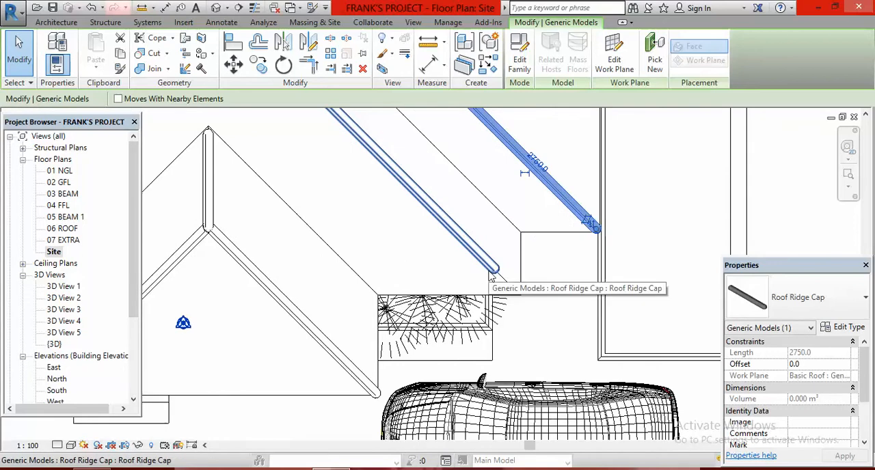
scroll(516, 291, "up", 2)
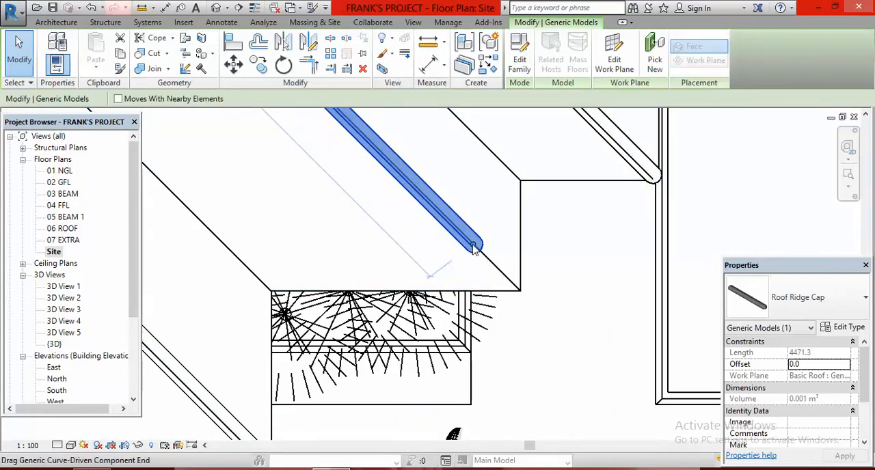
left_click_drag(475, 246, 518, 288)
left_click_drag(564, 321, 504, 331)
left_click(566, 352)
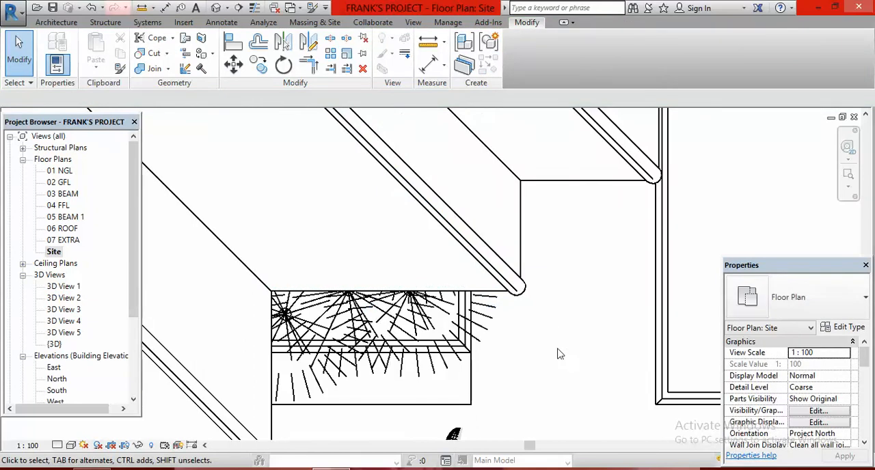
- Stretch the free end of the main ridge cap along the ridge to the roof's gable edge
scroll(553, 329, "down", 4)
scroll(287, 228, "up", 4)
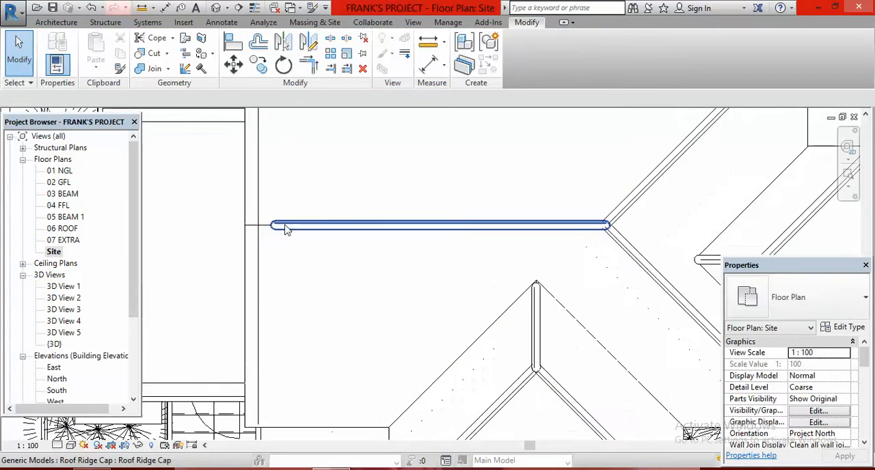
left_click(271, 230)
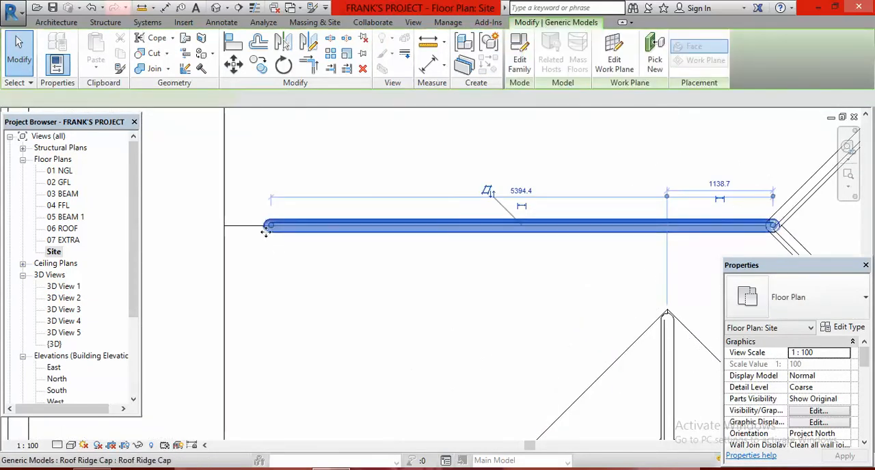
left_click_drag(270, 226, 223, 226)
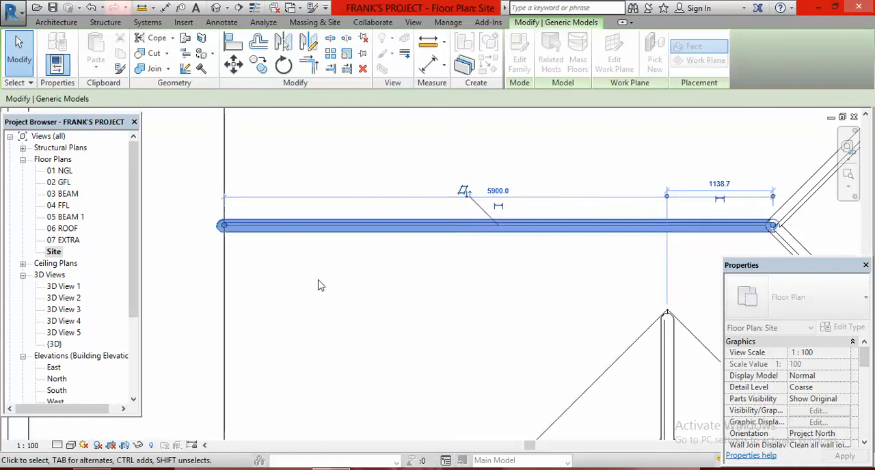
left_click(319, 282)
scroll(323, 198, "down", 4)
- Stretch the lower end of the front projecting roof's left hip cap along the hip to the eave corner
scroll(357, 209, "down", 2)
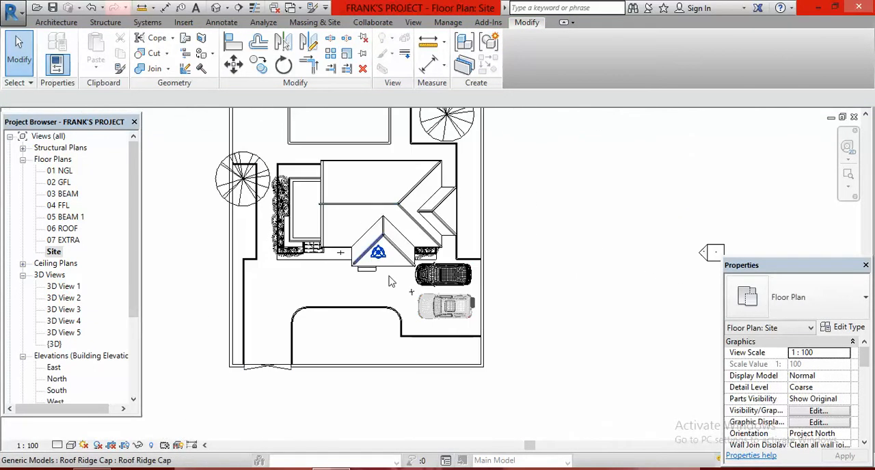
scroll(335, 263, "up", 5)
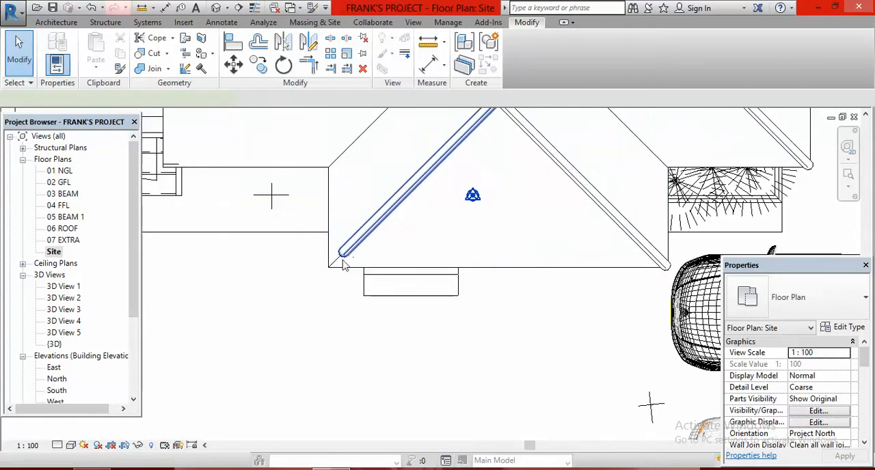
left_click(349, 251)
scroll(338, 265, "up", 3)
left_click_drag(351, 239, 323, 265)
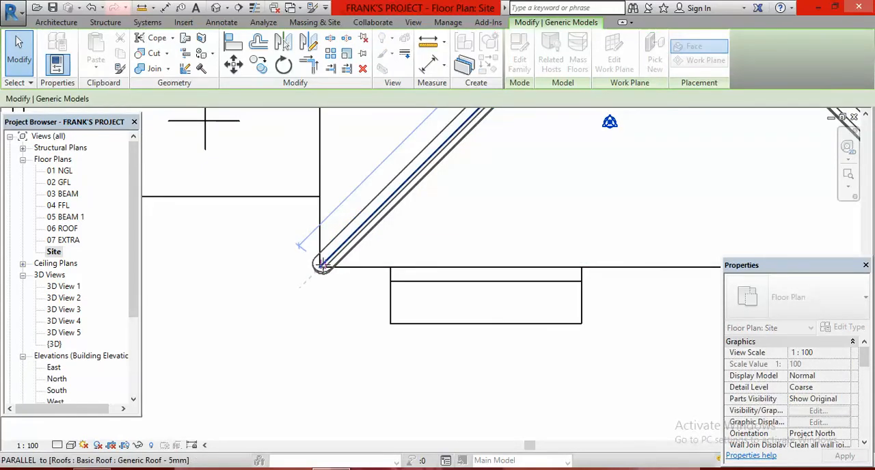
left_click(438, 238)
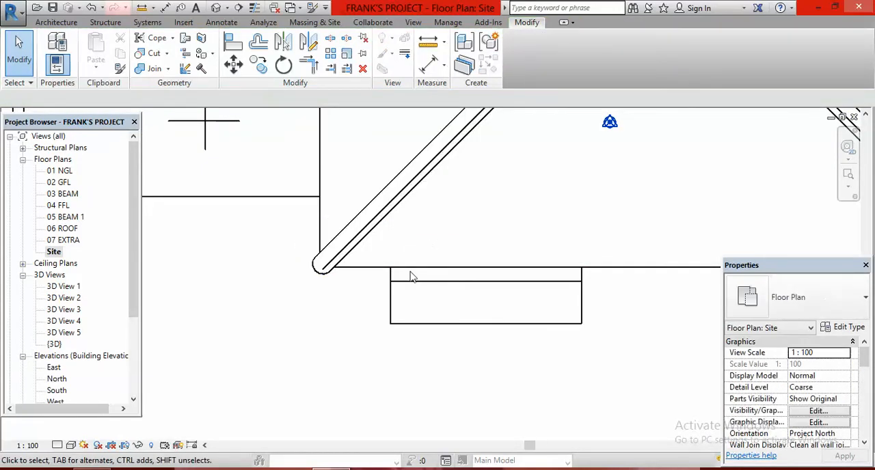
scroll(321, 311, "down", 5)
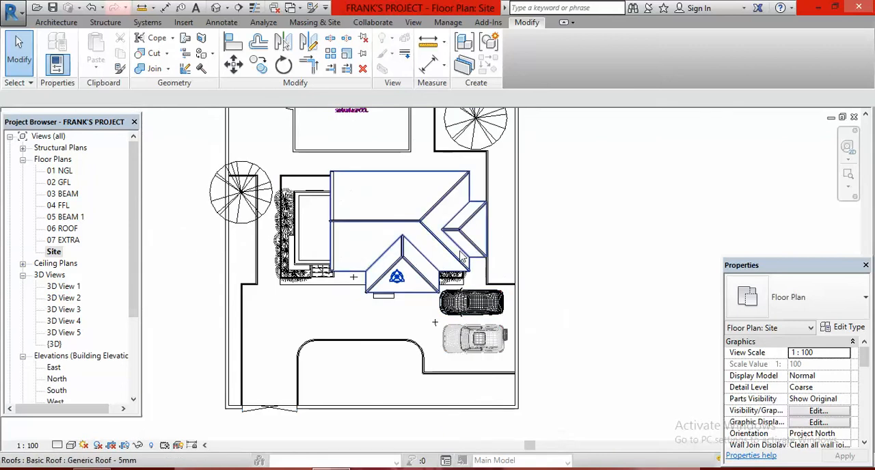
scroll(456, 258, "down", 3)
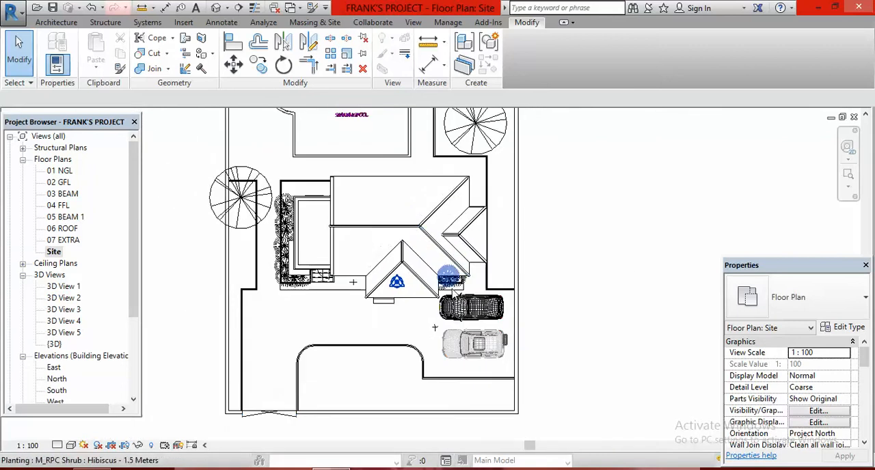
scroll(507, 338, "up", 3)
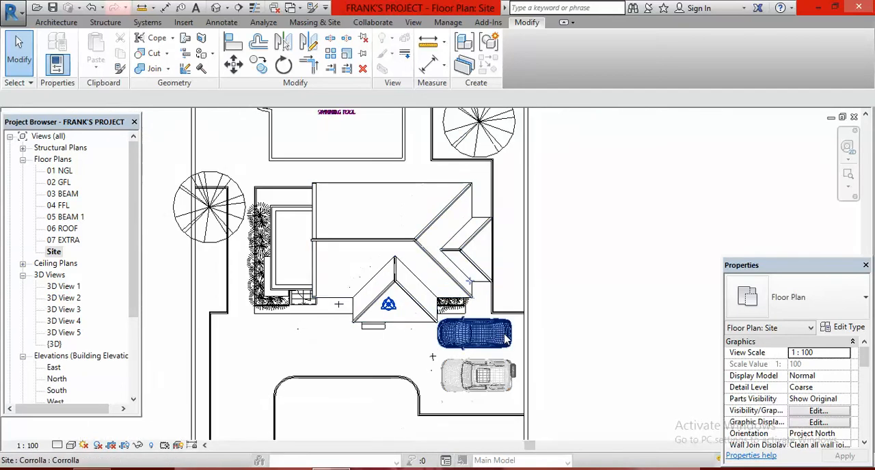
- Open the default 3D view and examine how the ridge caps sit on the roof, especially on the side projecting roof's ridge
left_click(217, 8)
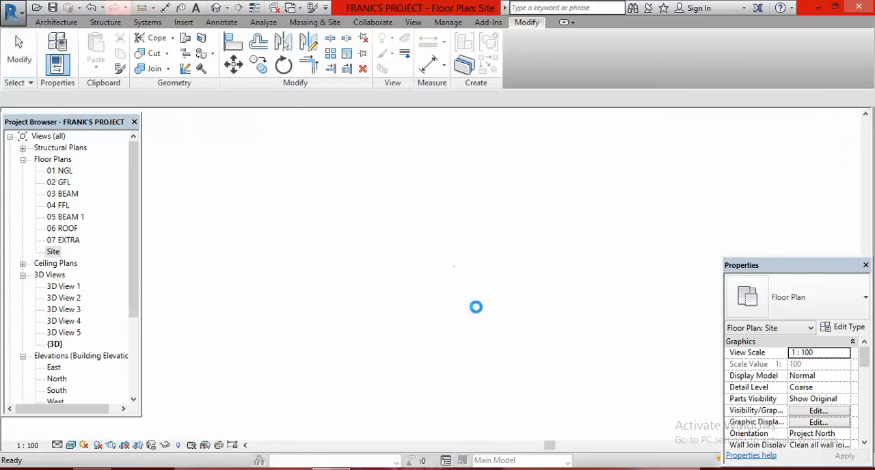
scroll(361, 334, "down", 2)
scroll(503, 196, "up", 1)
scroll(412, 196, "up", 1)
scroll(404, 267, "up", 1)
scroll(325, 222, "up", 1)
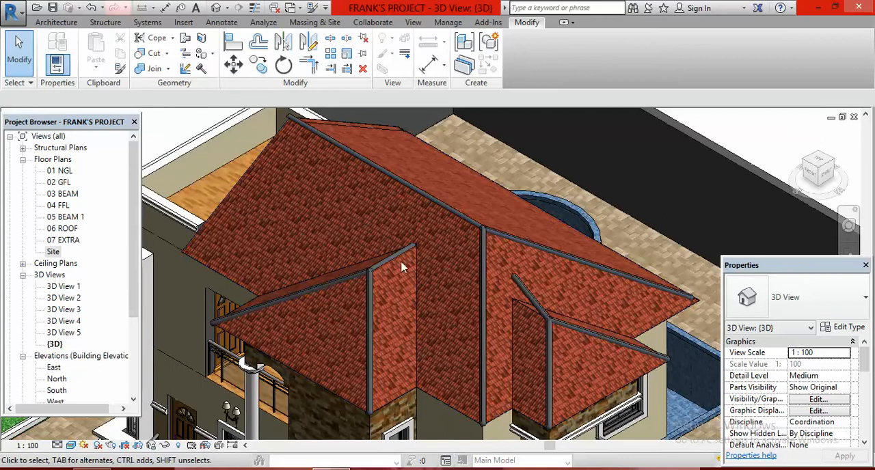
scroll(355, 274, "down", 2)
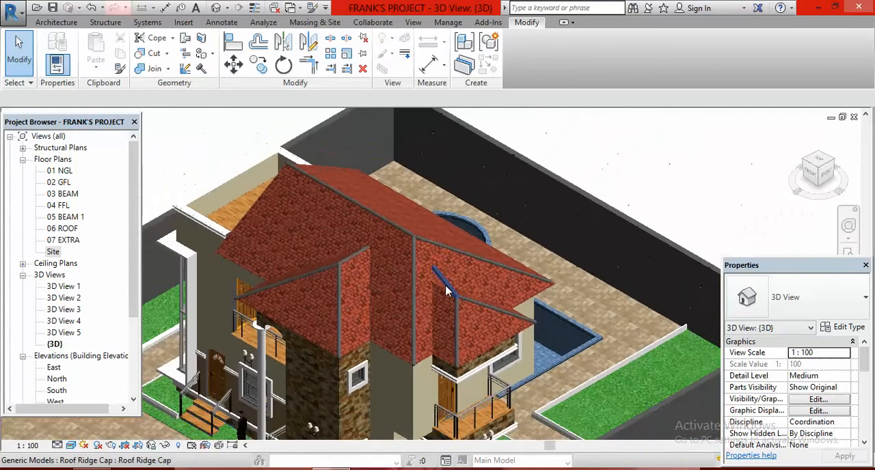
scroll(448, 287, "up", 5)
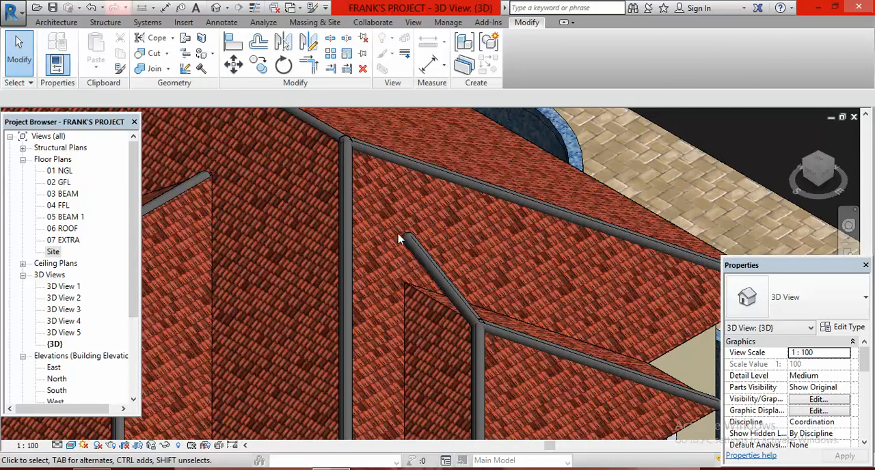
- Delete the short ridge cap on the side projecting roof's ridge
left_click(417, 251)
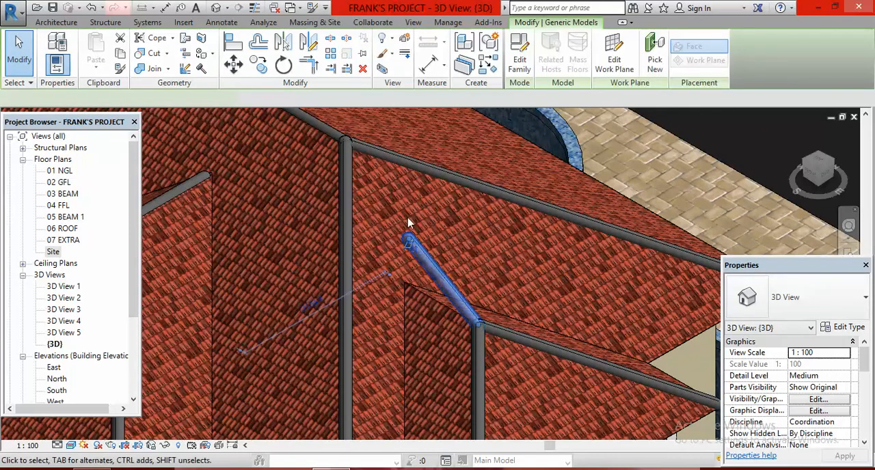
scroll(455, 331, "down", 4)
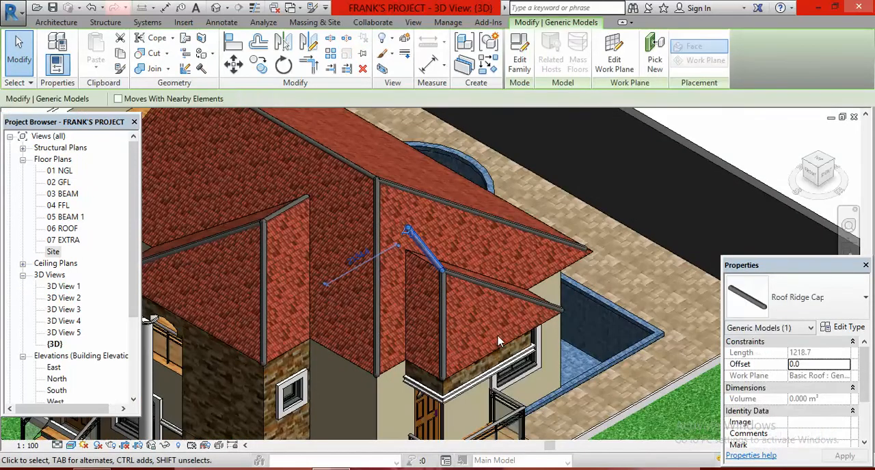
left_click(362, 69)
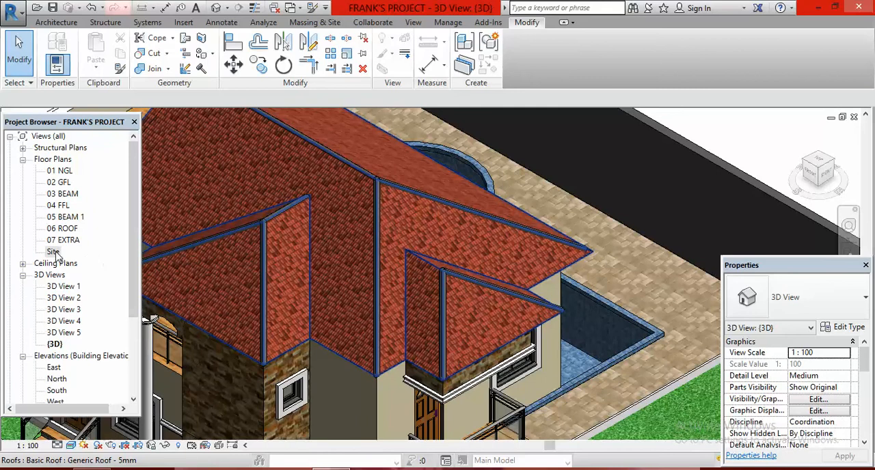
- In the Site floor plan, place a Roof Ridge Cap about 780 mm long on the face along the side projecting roof's ridge
double_click(54, 252)
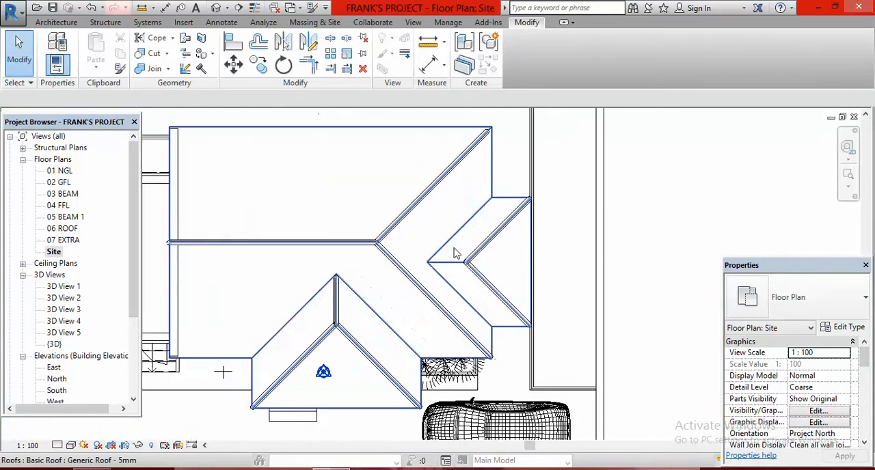
scroll(453, 242, "up", 3)
left_click(53, 22)
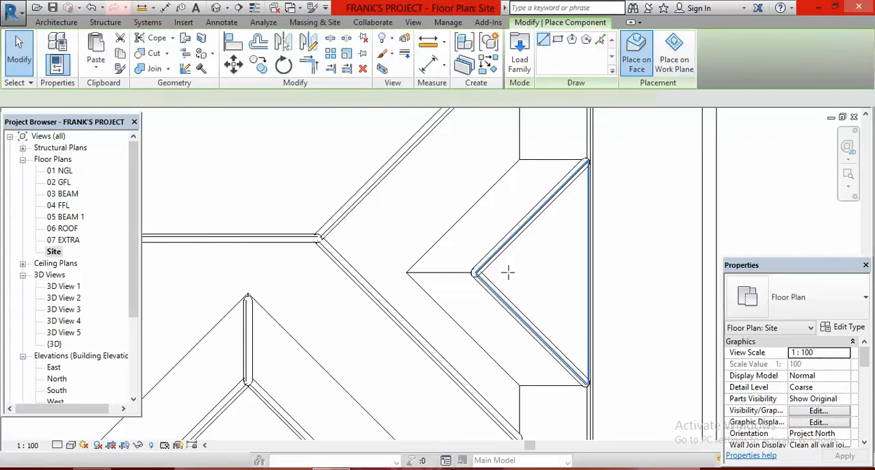
scroll(476, 274, "up", 5)
left_click(418, 283)
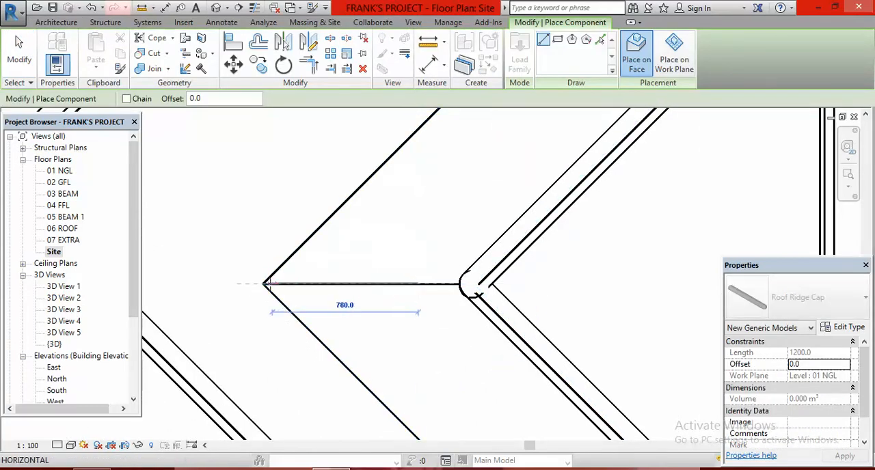
left_click(267, 284)
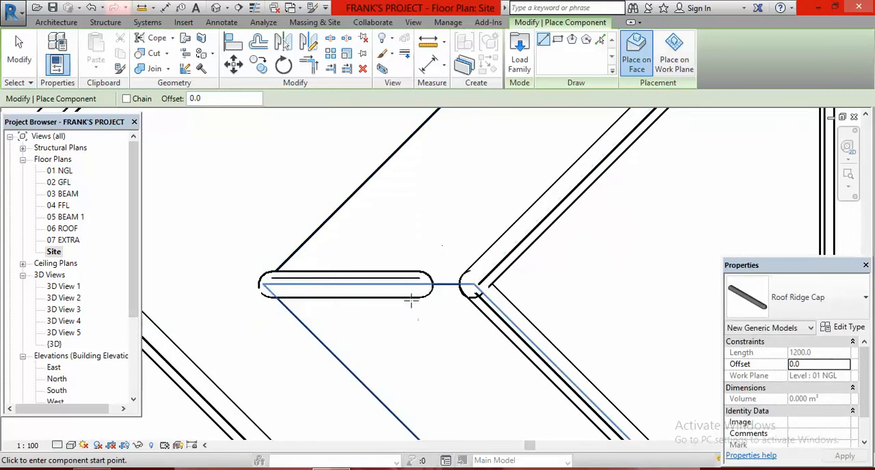
key("Escape")
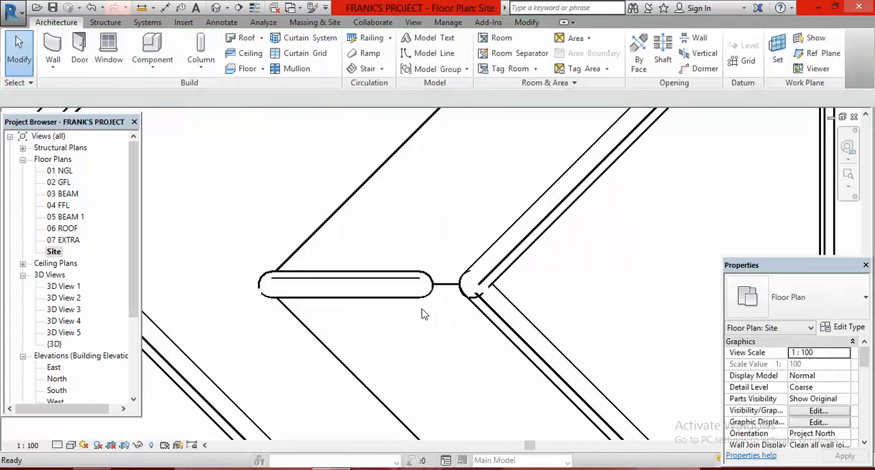
- Stretch the new side ridge cap's end along the ridge to the apex where the two hip caps meet
left_click(417, 304)
left_click_drag(420, 281, 474, 284)
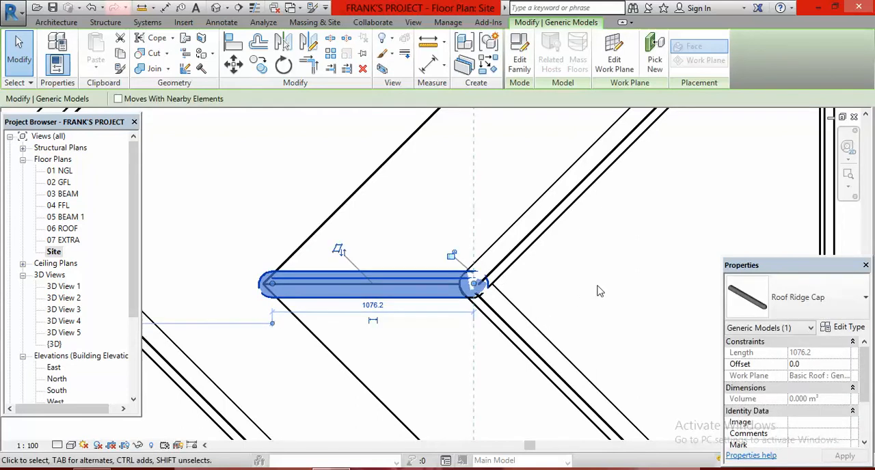
key("Escape")
scroll(437, 226, "down", 4)
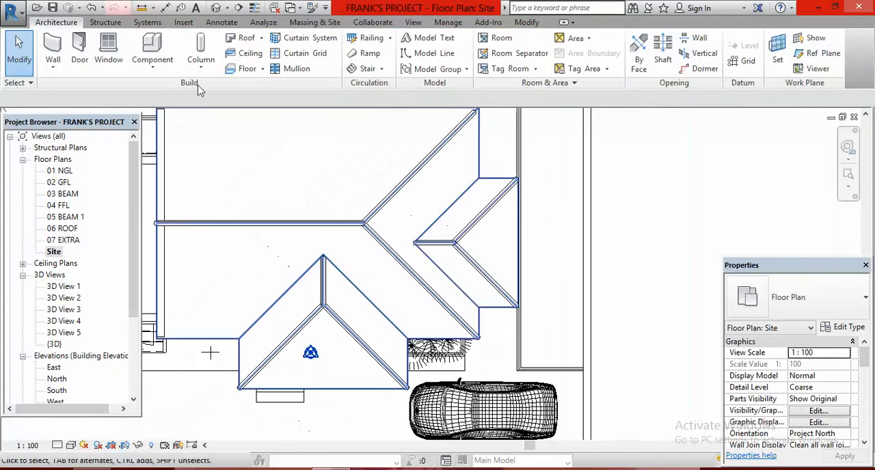
- Inspect the replaced side ridge cap and its junction with the hip caps in the default 3D view
left_click(216, 8)
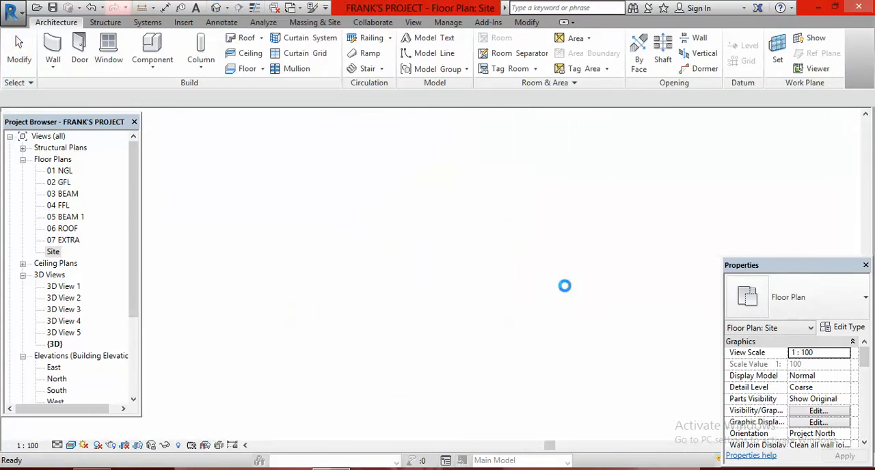
scroll(421, 263, "up", 5)
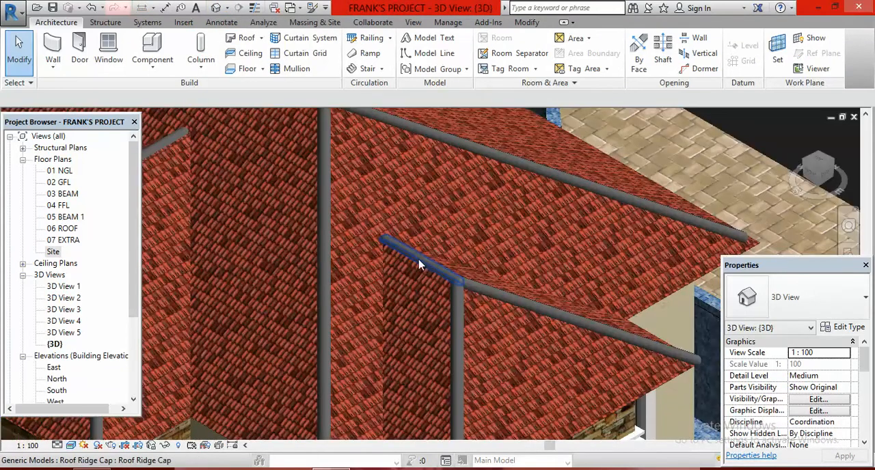
scroll(421, 263, "up", 3)
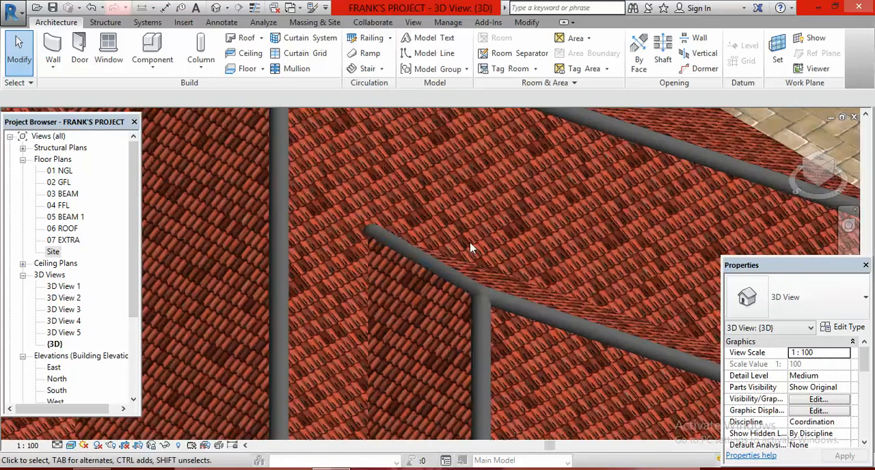
scroll(470, 249, "down", 8)
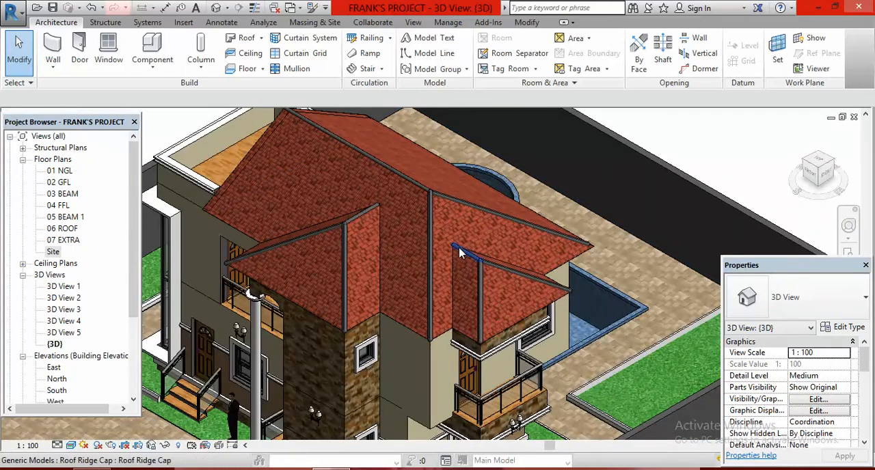
- Set the Roof Ridge Cap type's MAT material parameter to 01 ROOF MATERIAL 1
scroll(460, 253, "down", 3)
scroll(479, 280, "up", 4)
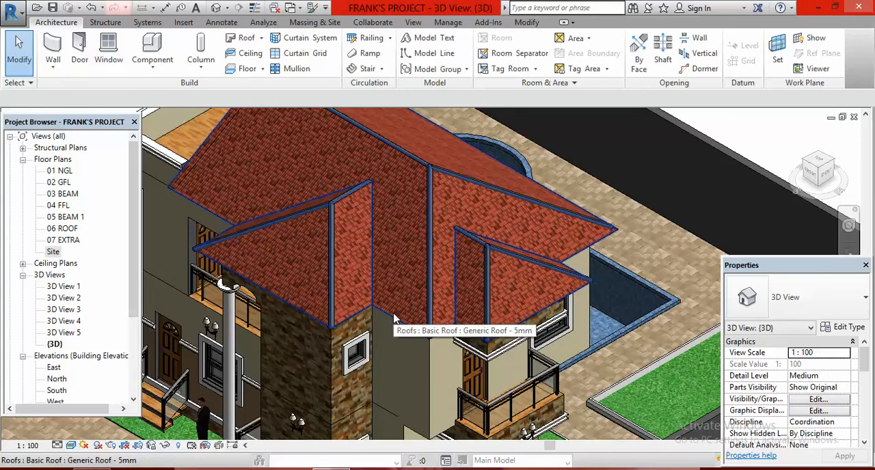
left_click(434, 265)
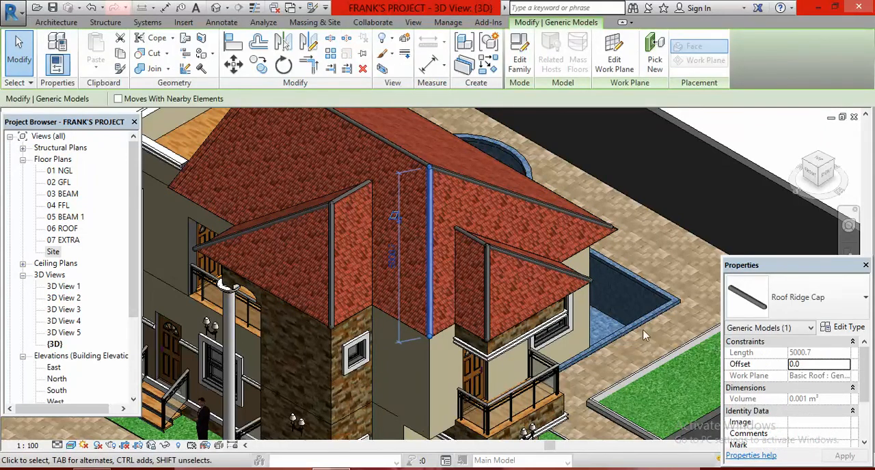
left_click(849, 329)
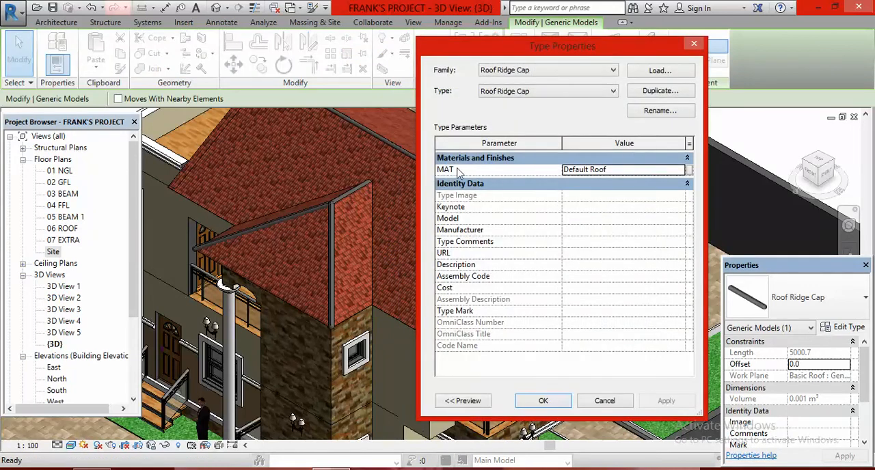
left_click(636, 172)
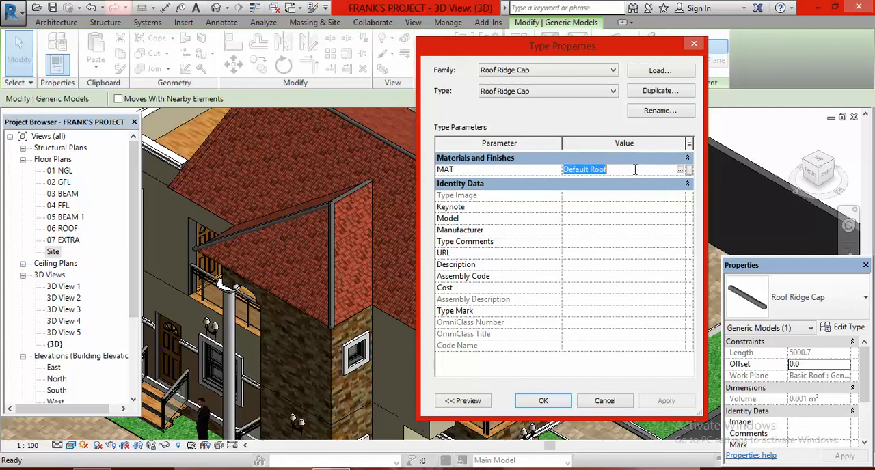
left_click(681, 170)
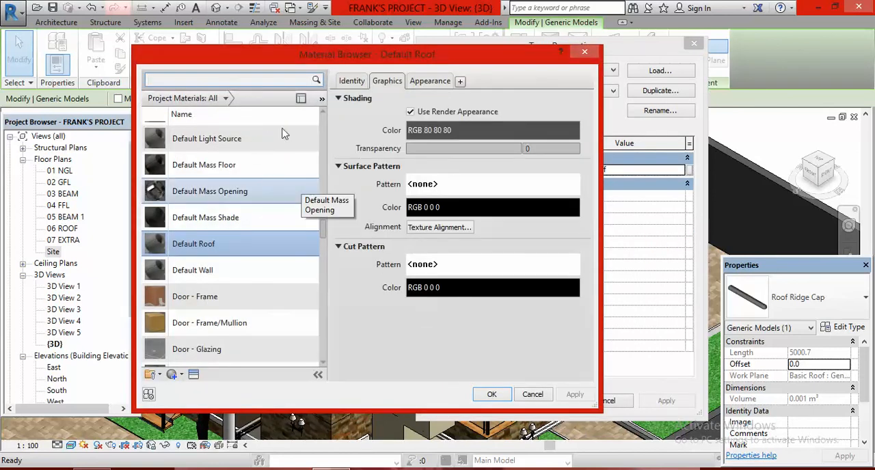
scroll(323, 222, "up", 3)
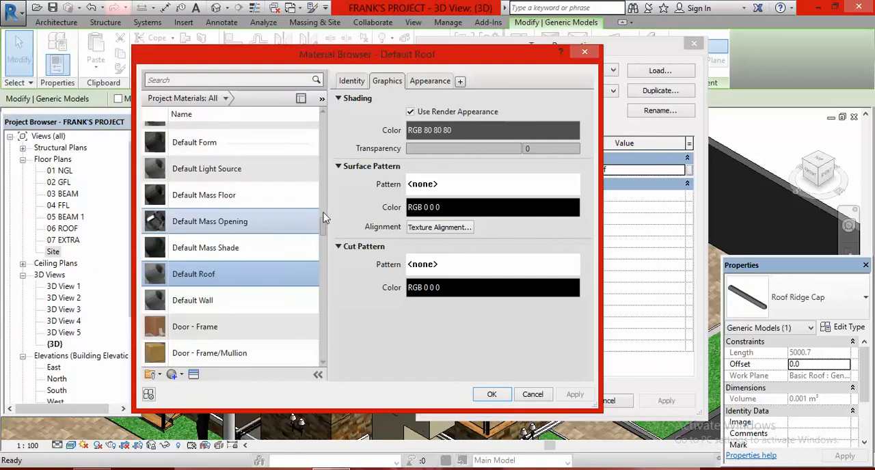
left_click_drag(326, 166, 317, 185)
scroll(318, 190, "up", 3)
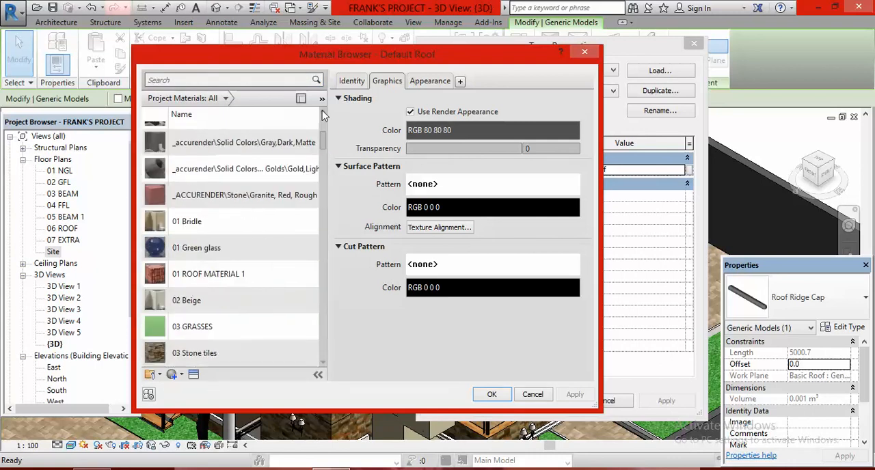
left_click(217, 277)
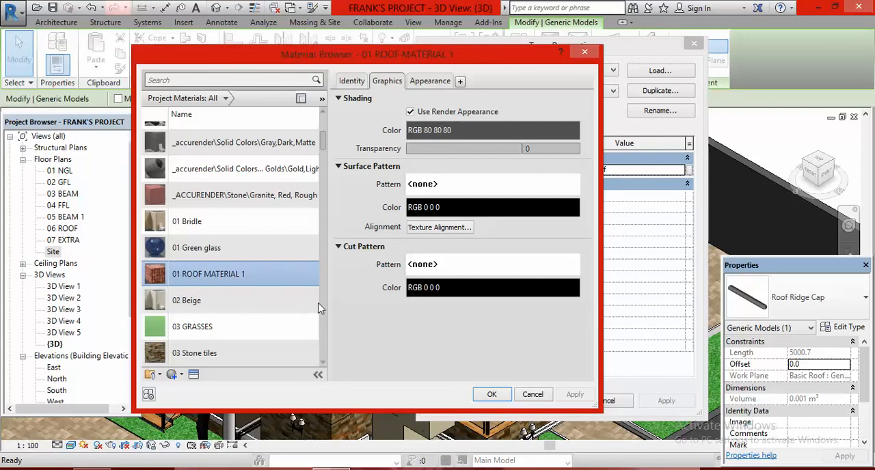
left_click(494, 397)
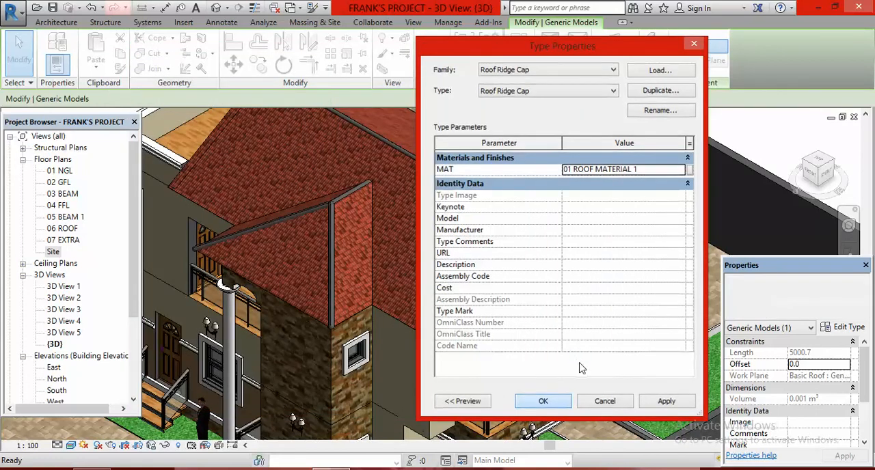
key("Return")
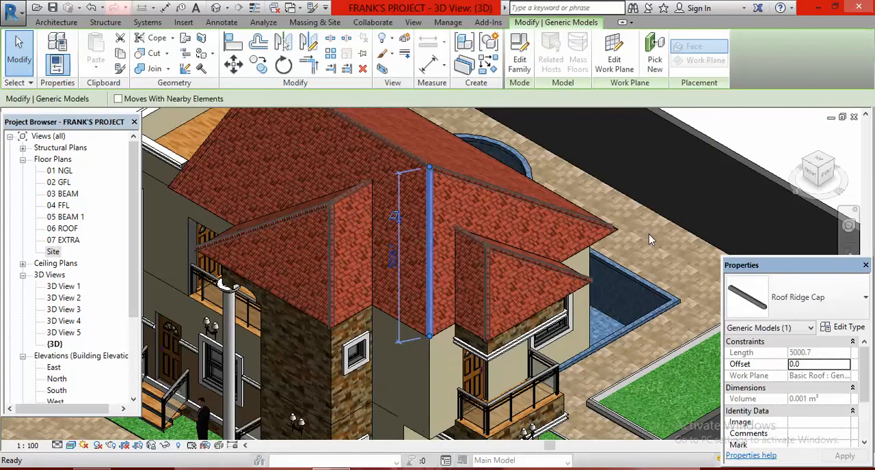
key("Escape")
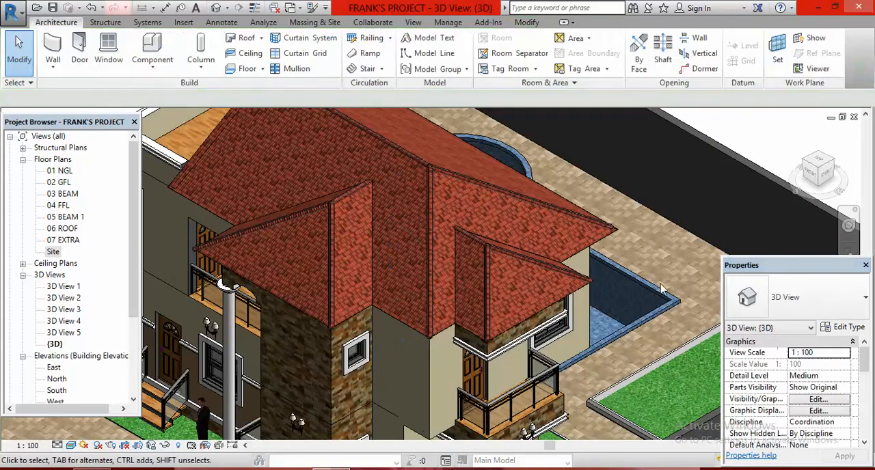
- Inspect the ridge caps' roof material along the hips and ridges, both up close and across the whole roof
scroll(464, 277, "up", 5)
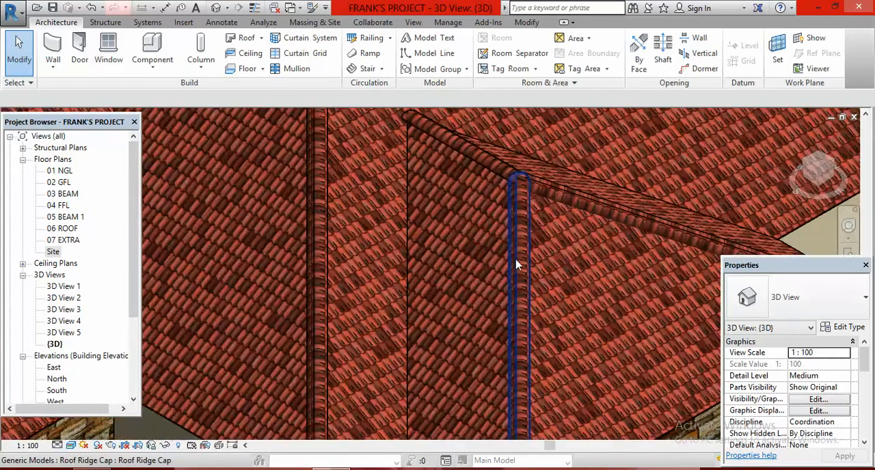
scroll(516, 262, "down", 4)
scroll(516, 262, "down", 5)
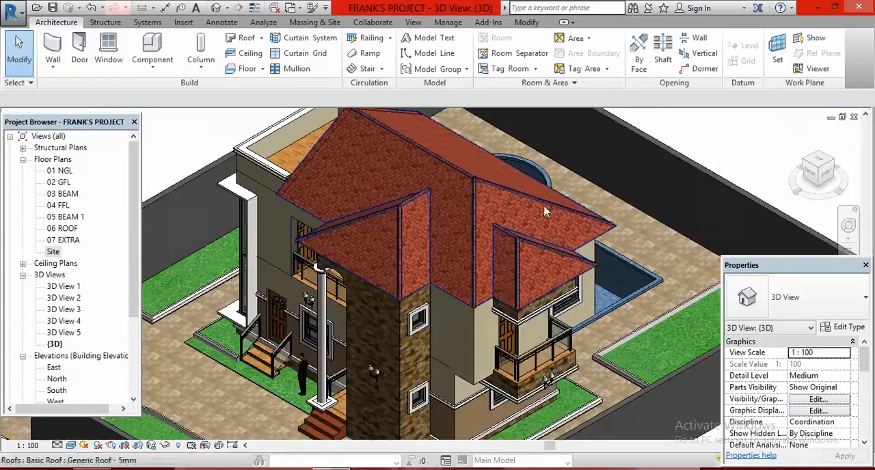
scroll(367, 262, "up", 6)
scroll(366, 268, "down", 6)
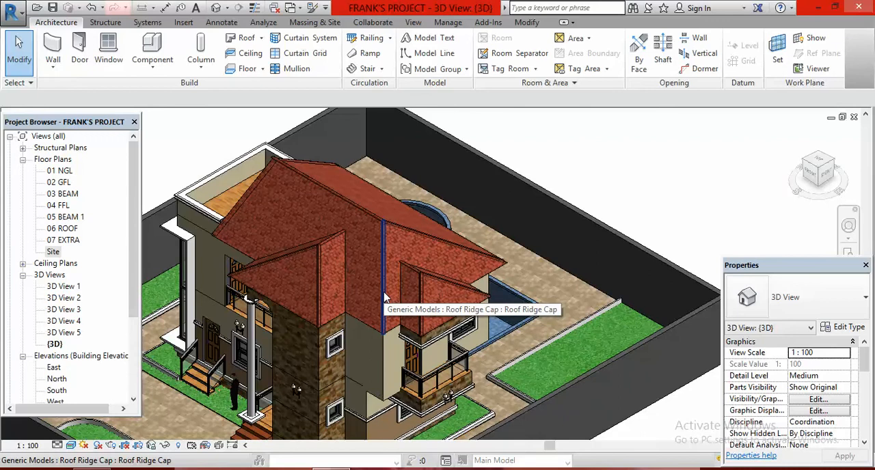
scroll(368, 326, "up", 3)
scroll(368, 330, "down", 5)
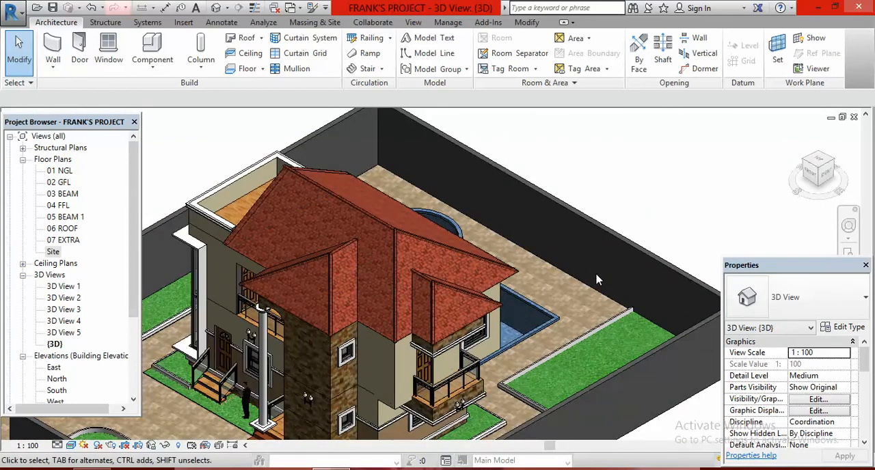
scroll(601, 272, "down", 3)
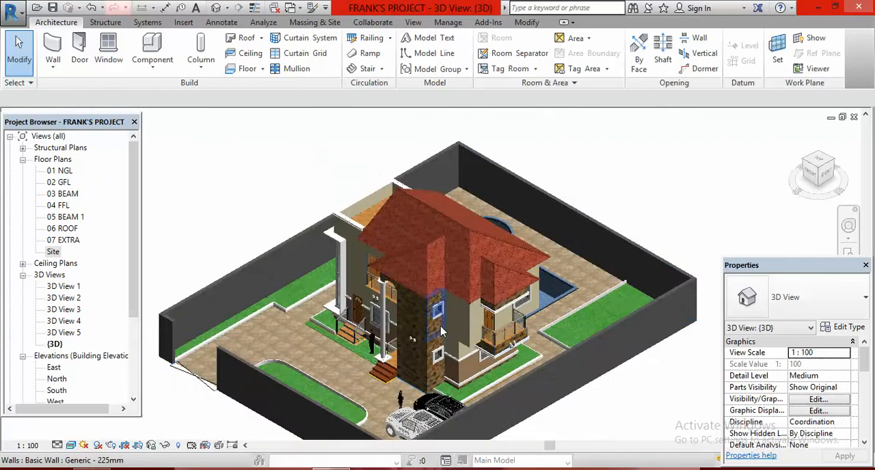
scroll(457, 305, "up", 4)
scroll(457, 305, "down", 4)
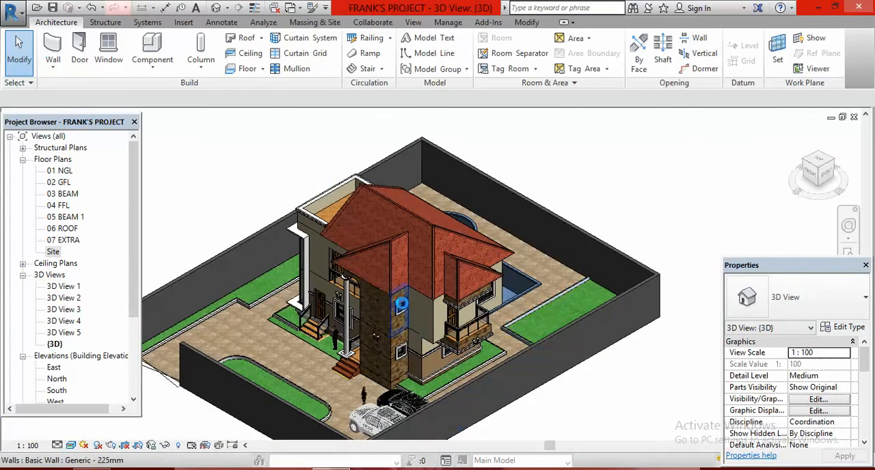
scroll(426, 322, "up", 3)
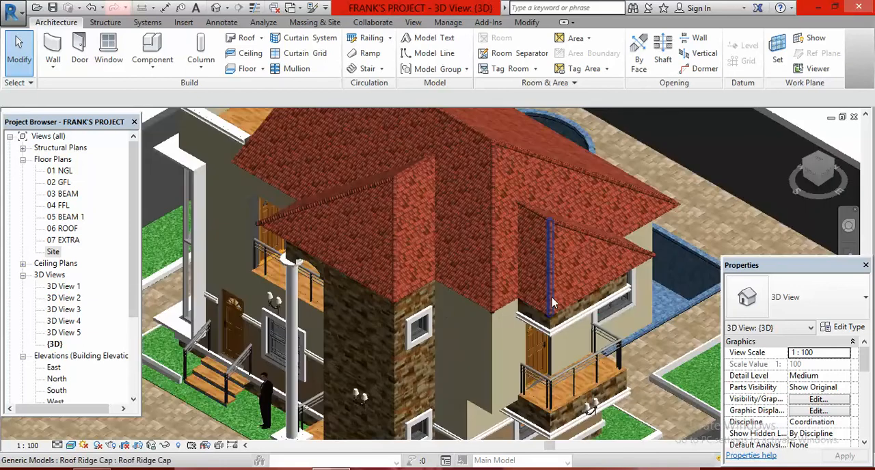
scroll(454, 359, "down", 4)
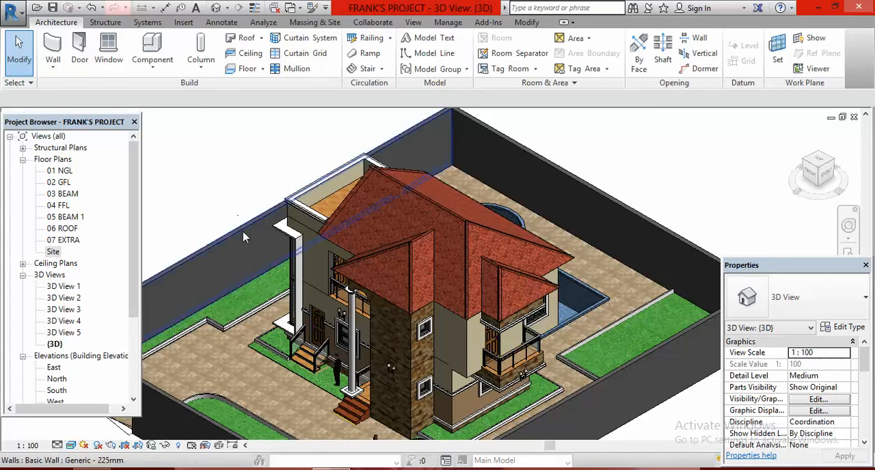
- Review the finished house and its walled compound from the 3D overview, checking how the capped roof looks overall
scroll(250, 183, "down", 2)
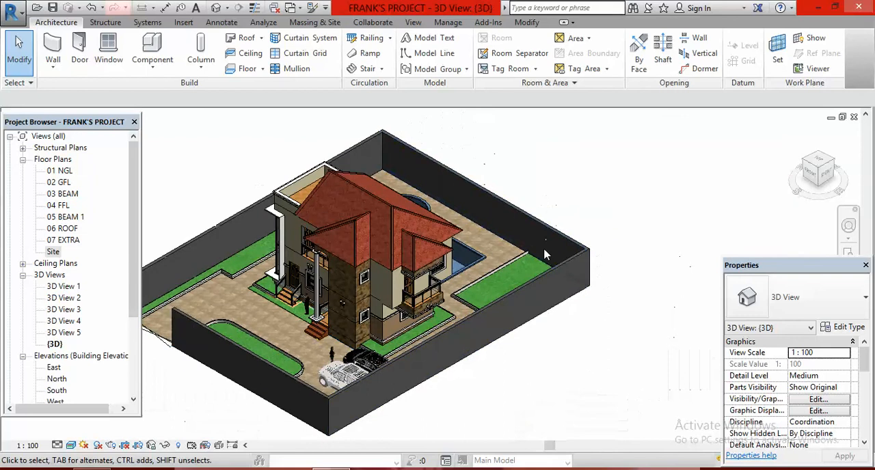
scroll(288, 293, "up", 2)
scroll(288, 290, "up", 1)
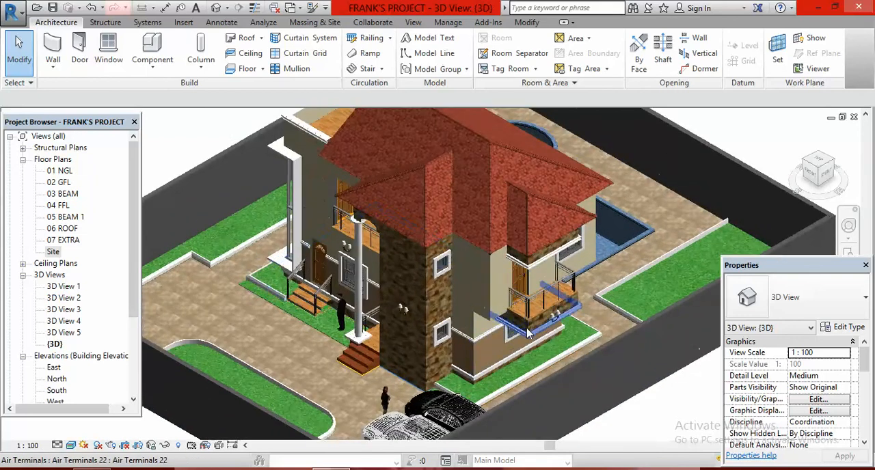
scroll(565, 318, "down", 3)
scroll(580, 308, "up", 1)
scroll(580, 312, "up", 1)
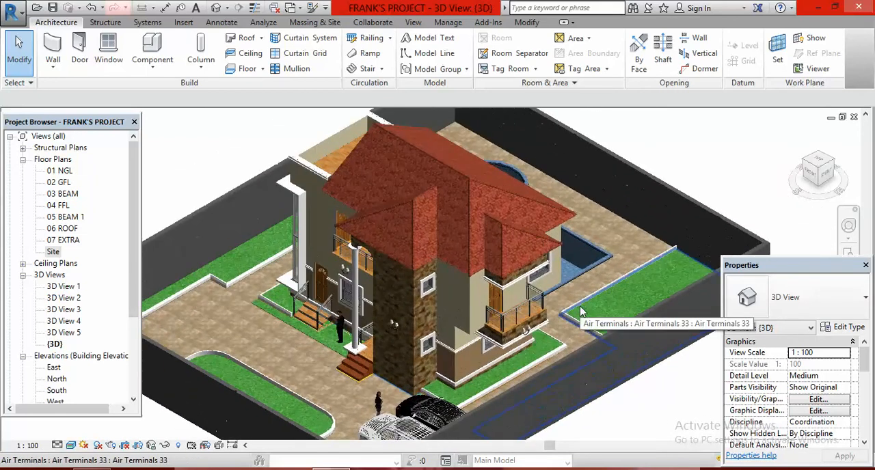
scroll(413, 323, "down", 1)
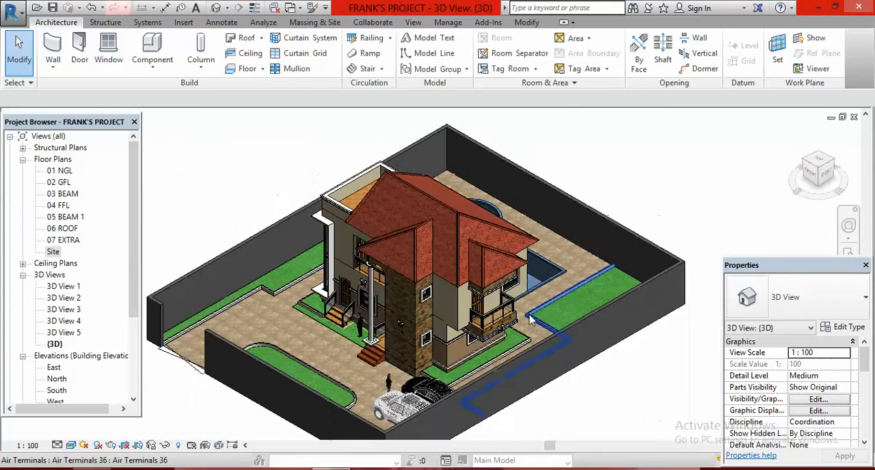
scroll(565, 215, "up", 1)
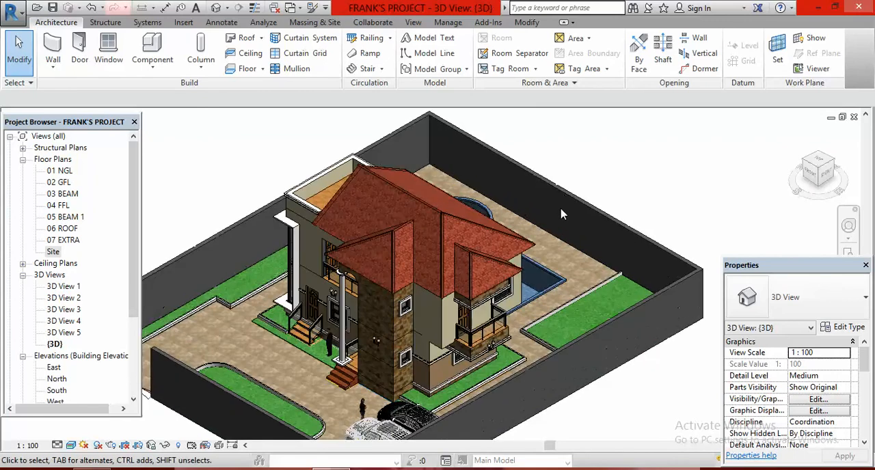
scroll(571, 264, "down", 1)
scroll(577, 291, "down", 1)
scroll(575, 328, "up", 2)
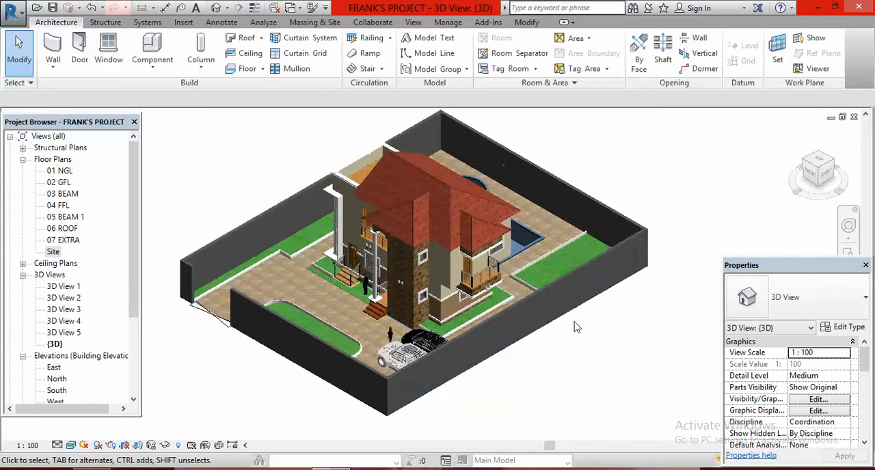
scroll(578, 330, "down", 1)
left_click(752, 469)
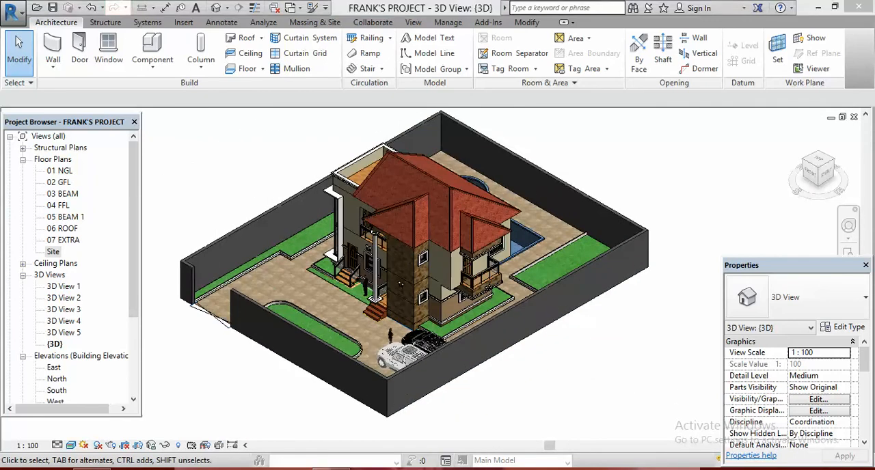